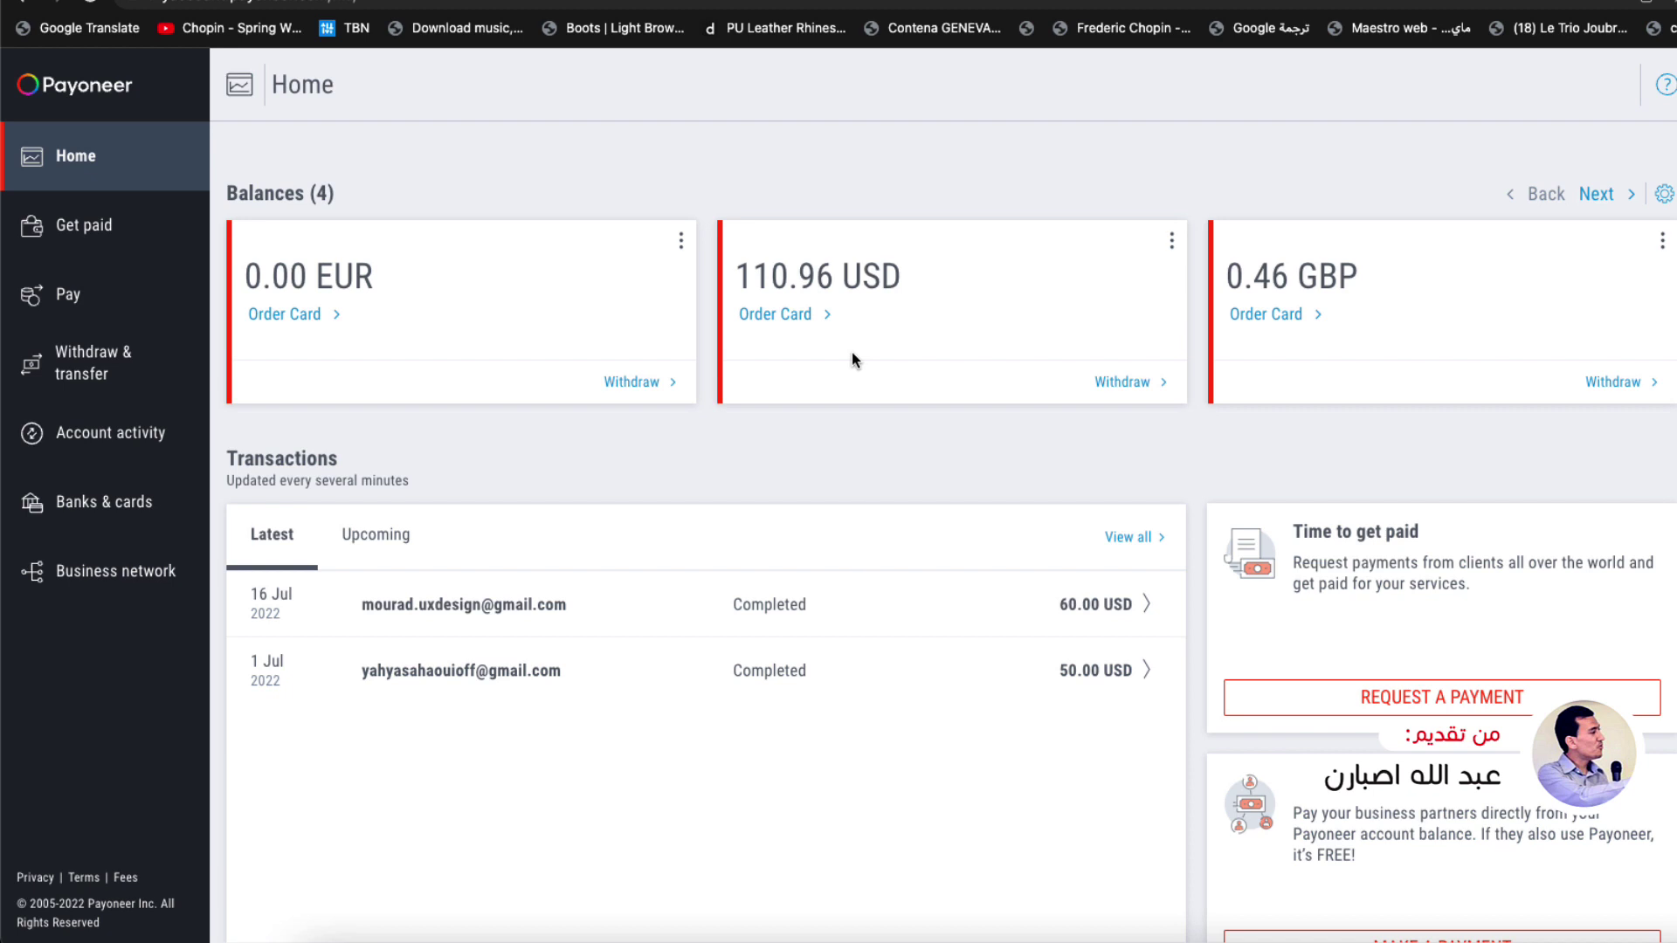
Start a card order for the USD balance with 'Physical card – delivery via shipping' as the type
left_click(787, 323)
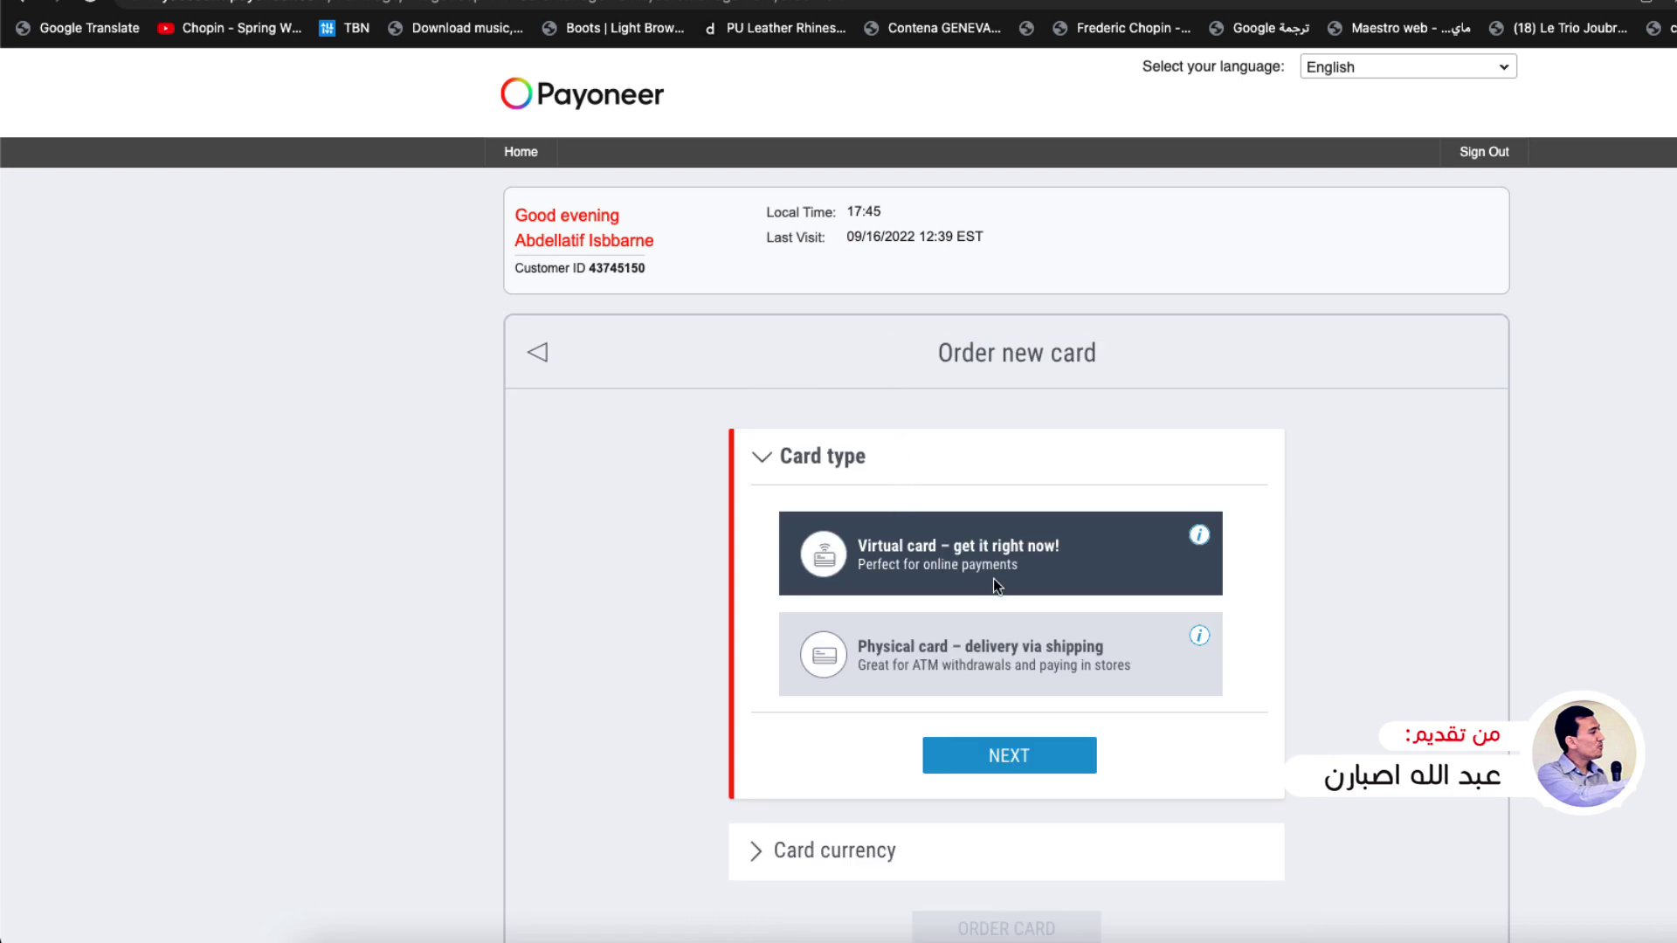
left_click(959, 640)
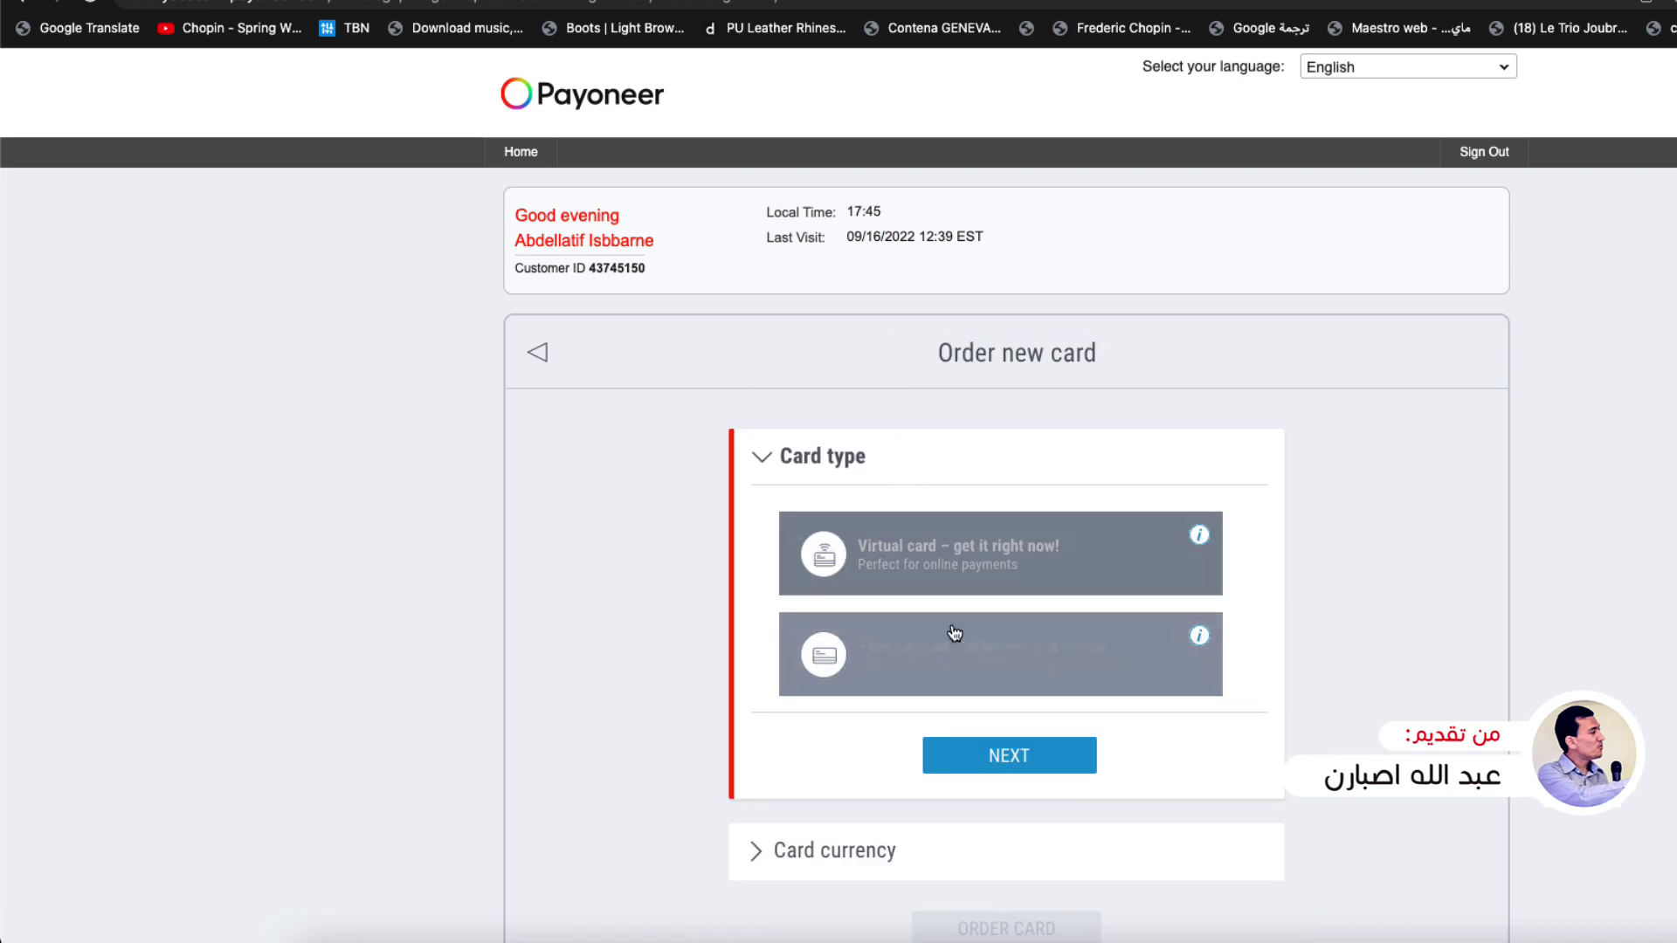
left_click(1030, 572)
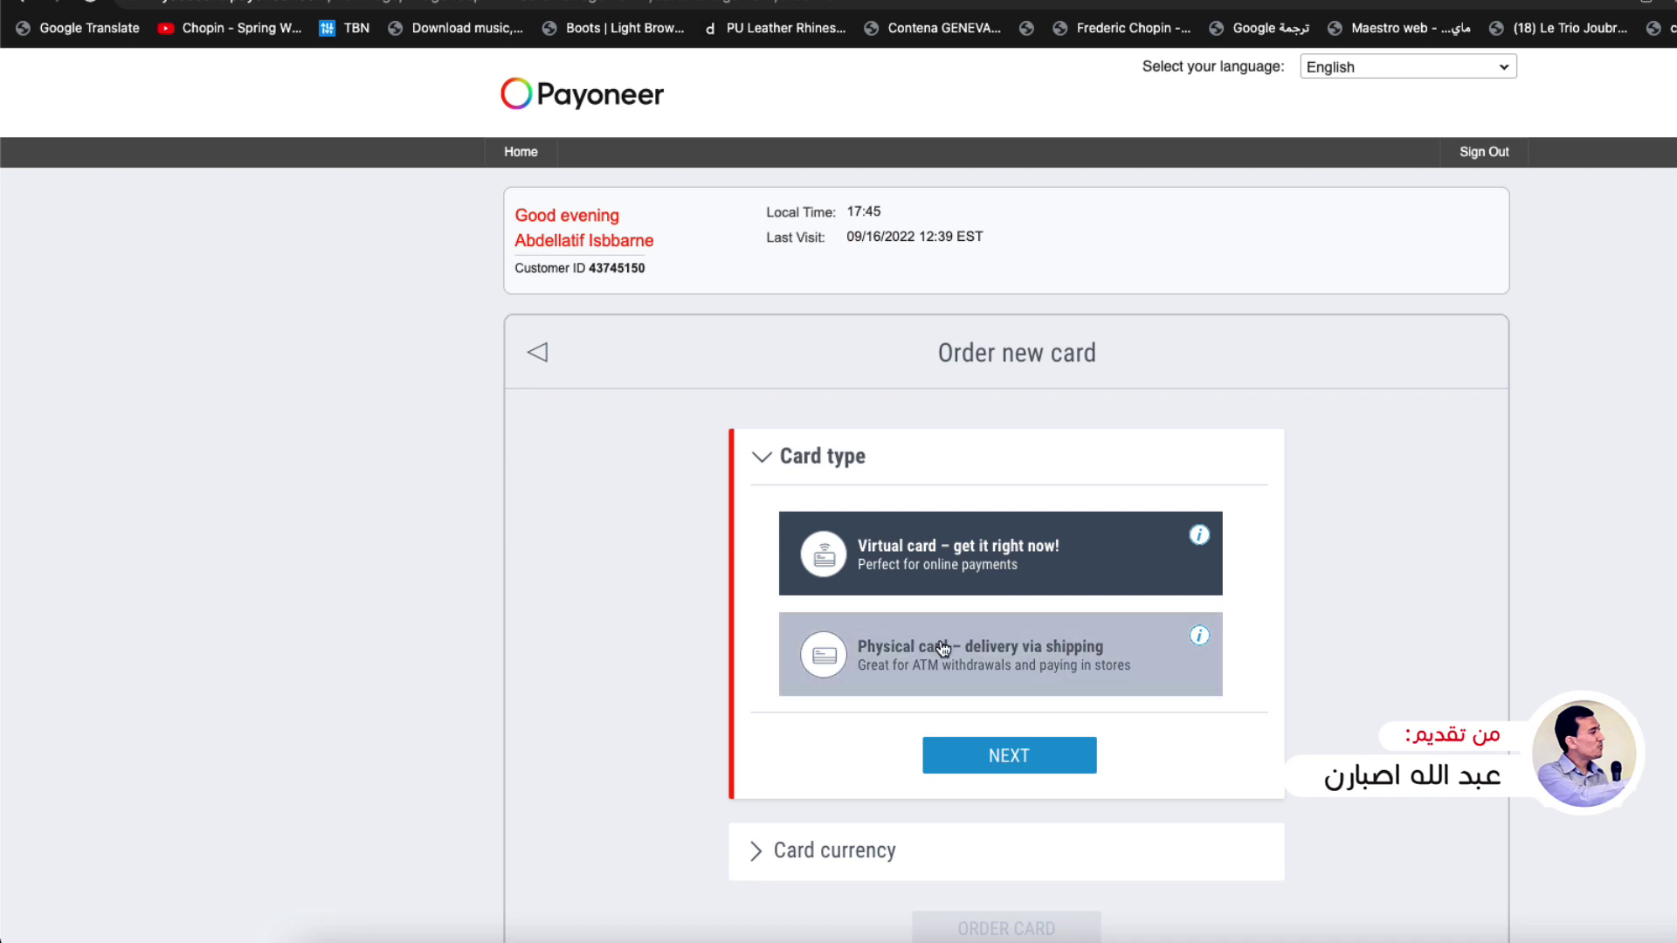
left_click(1050, 691)
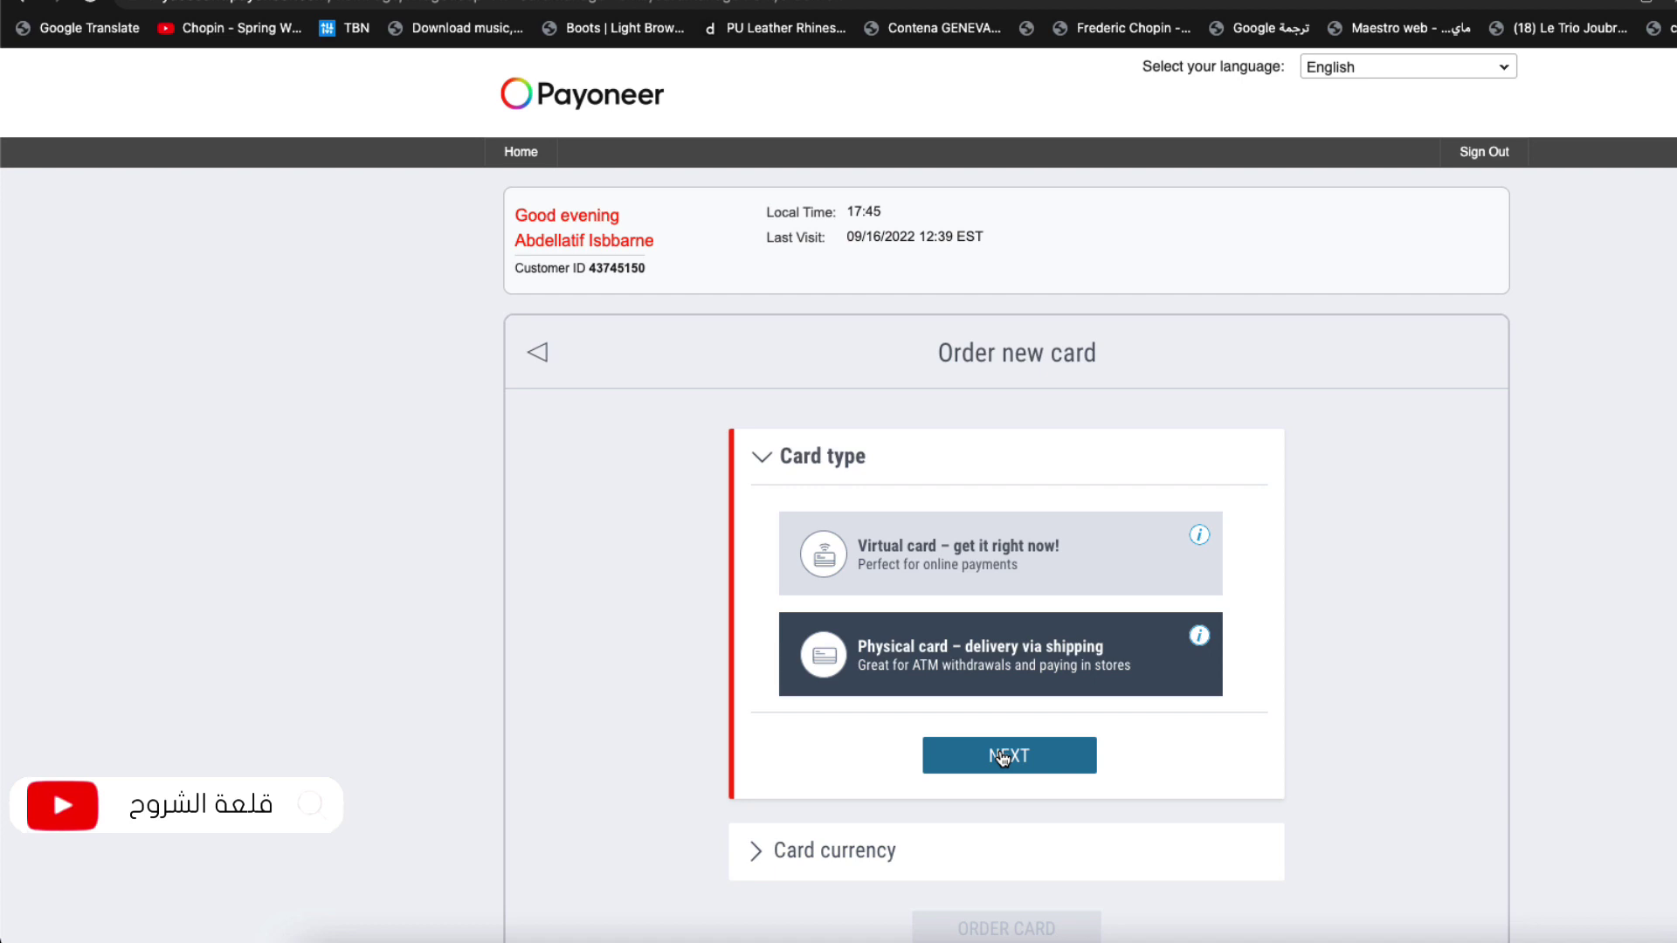
left_click(1011, 570)
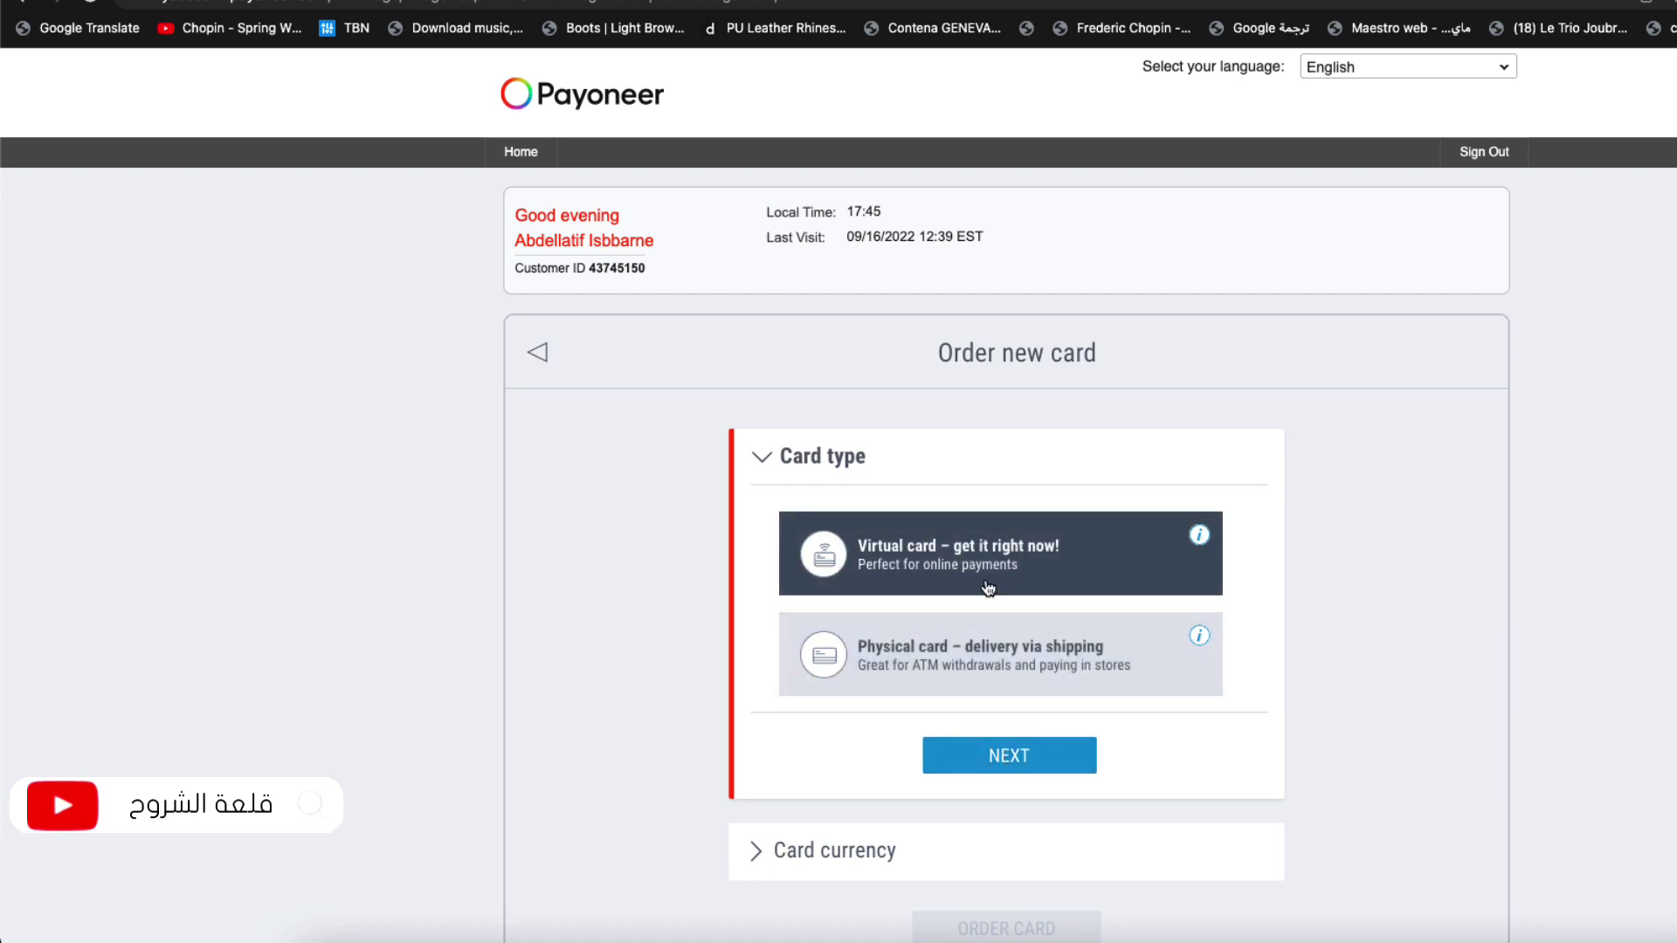
left_click(968, 661)
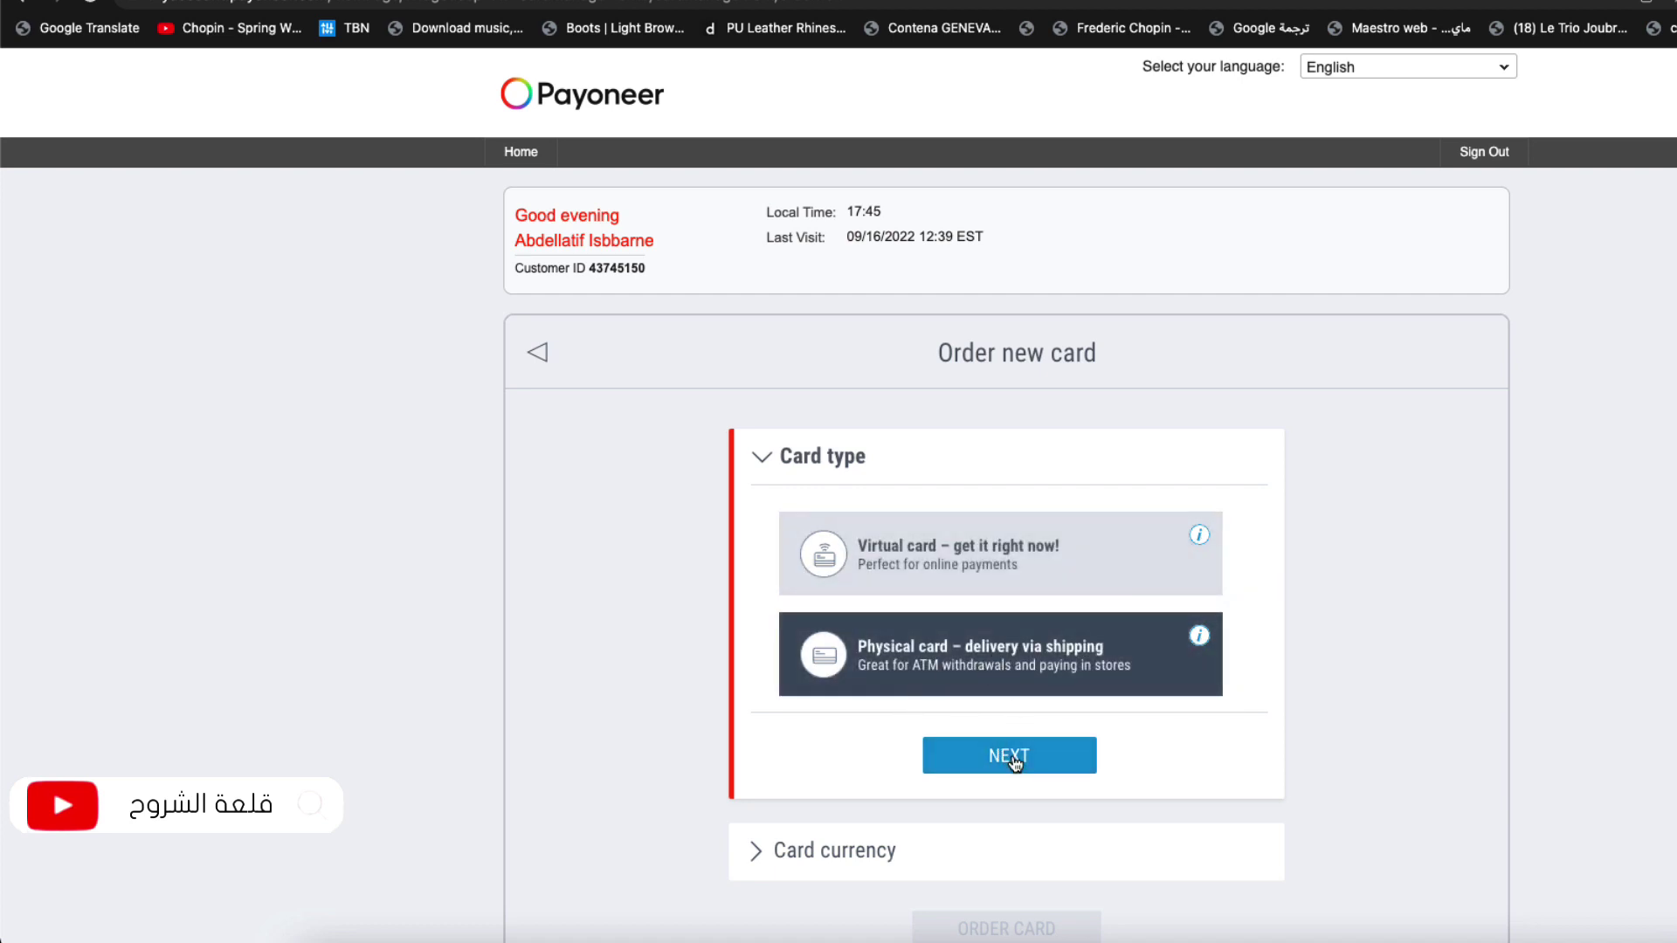
left_click(1014, 761)
Choose USD as the card currency and confirm the shipping address
left_click(993, 747)
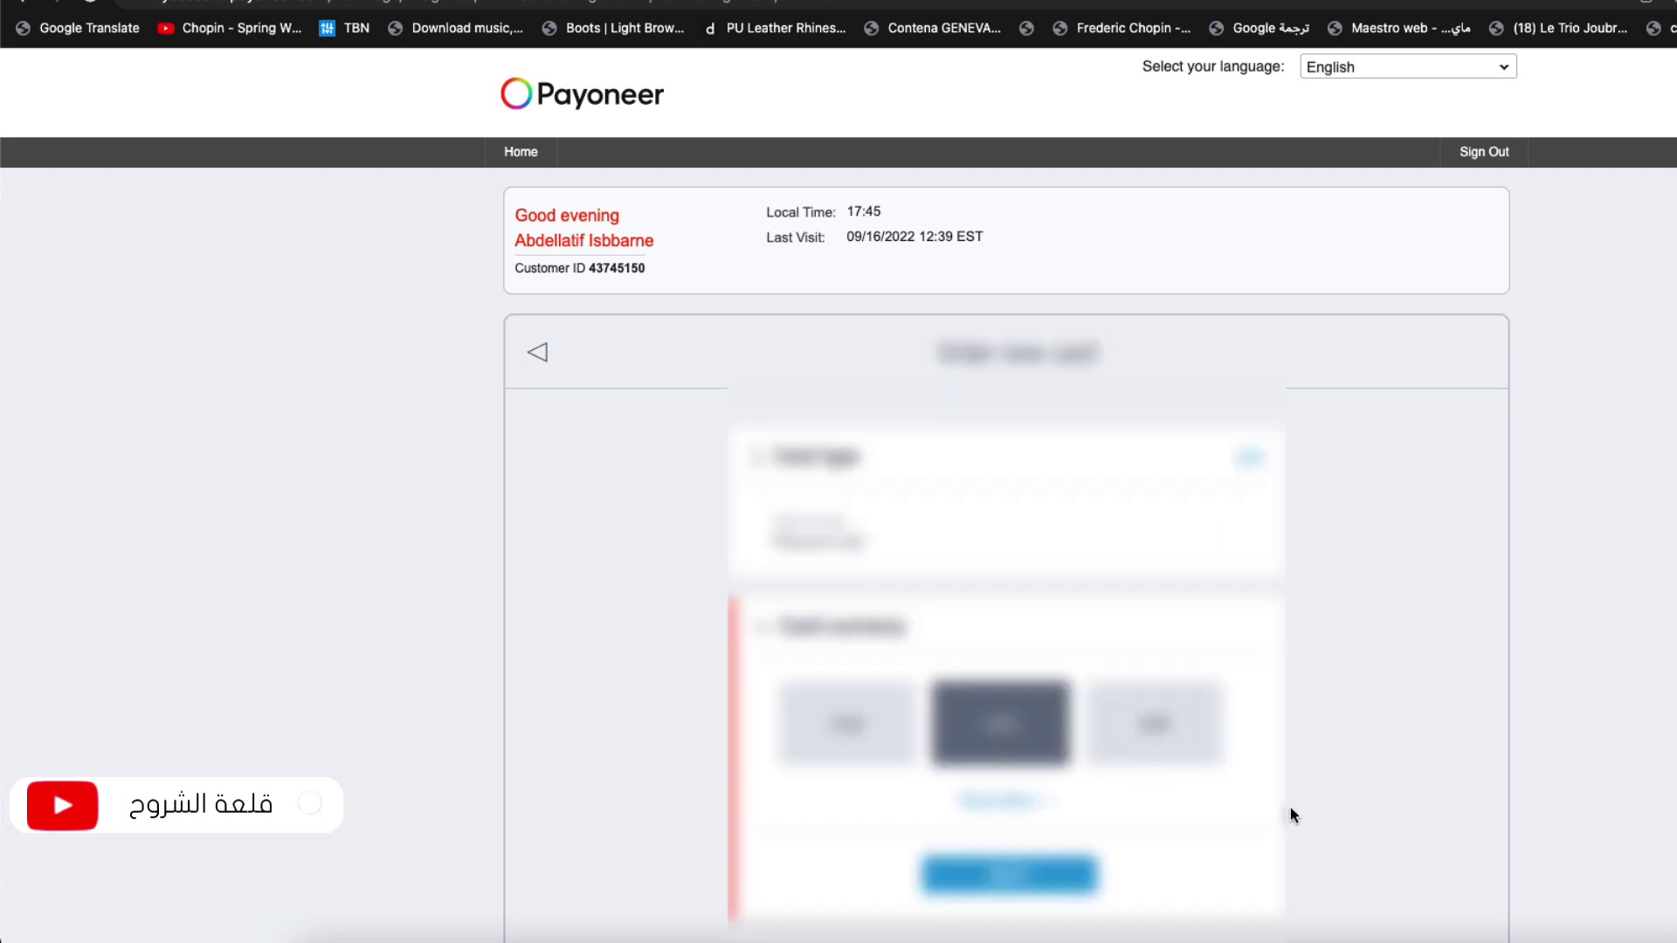
left_click(1016, 873)
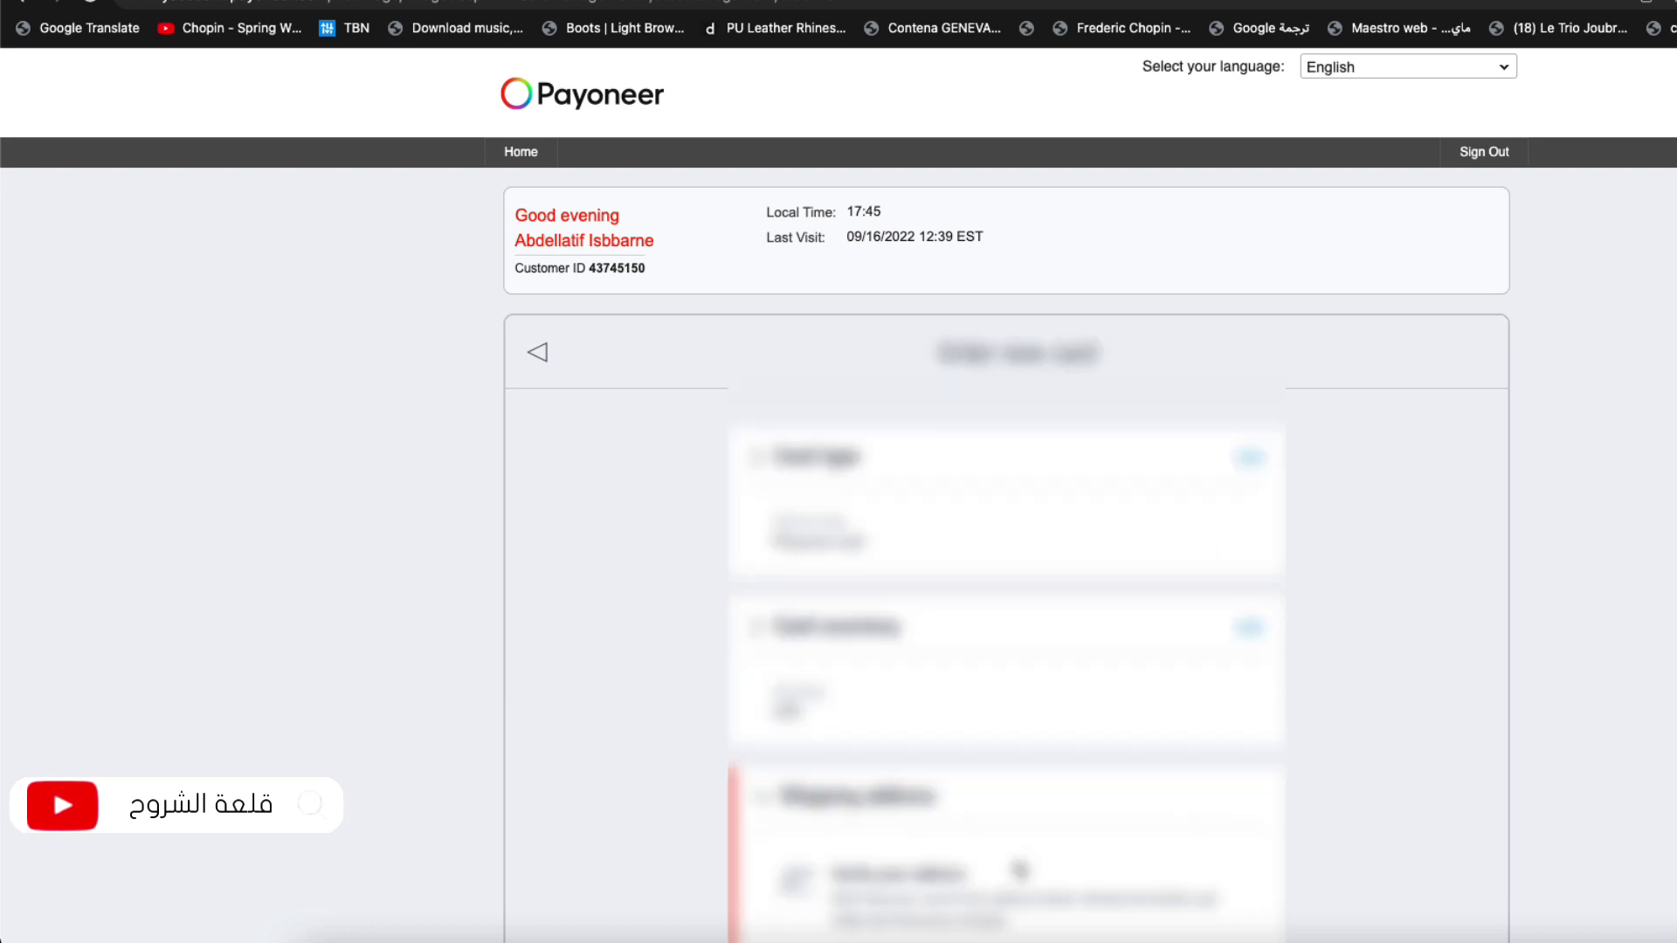
scroll(1349, 665, "down", 5)
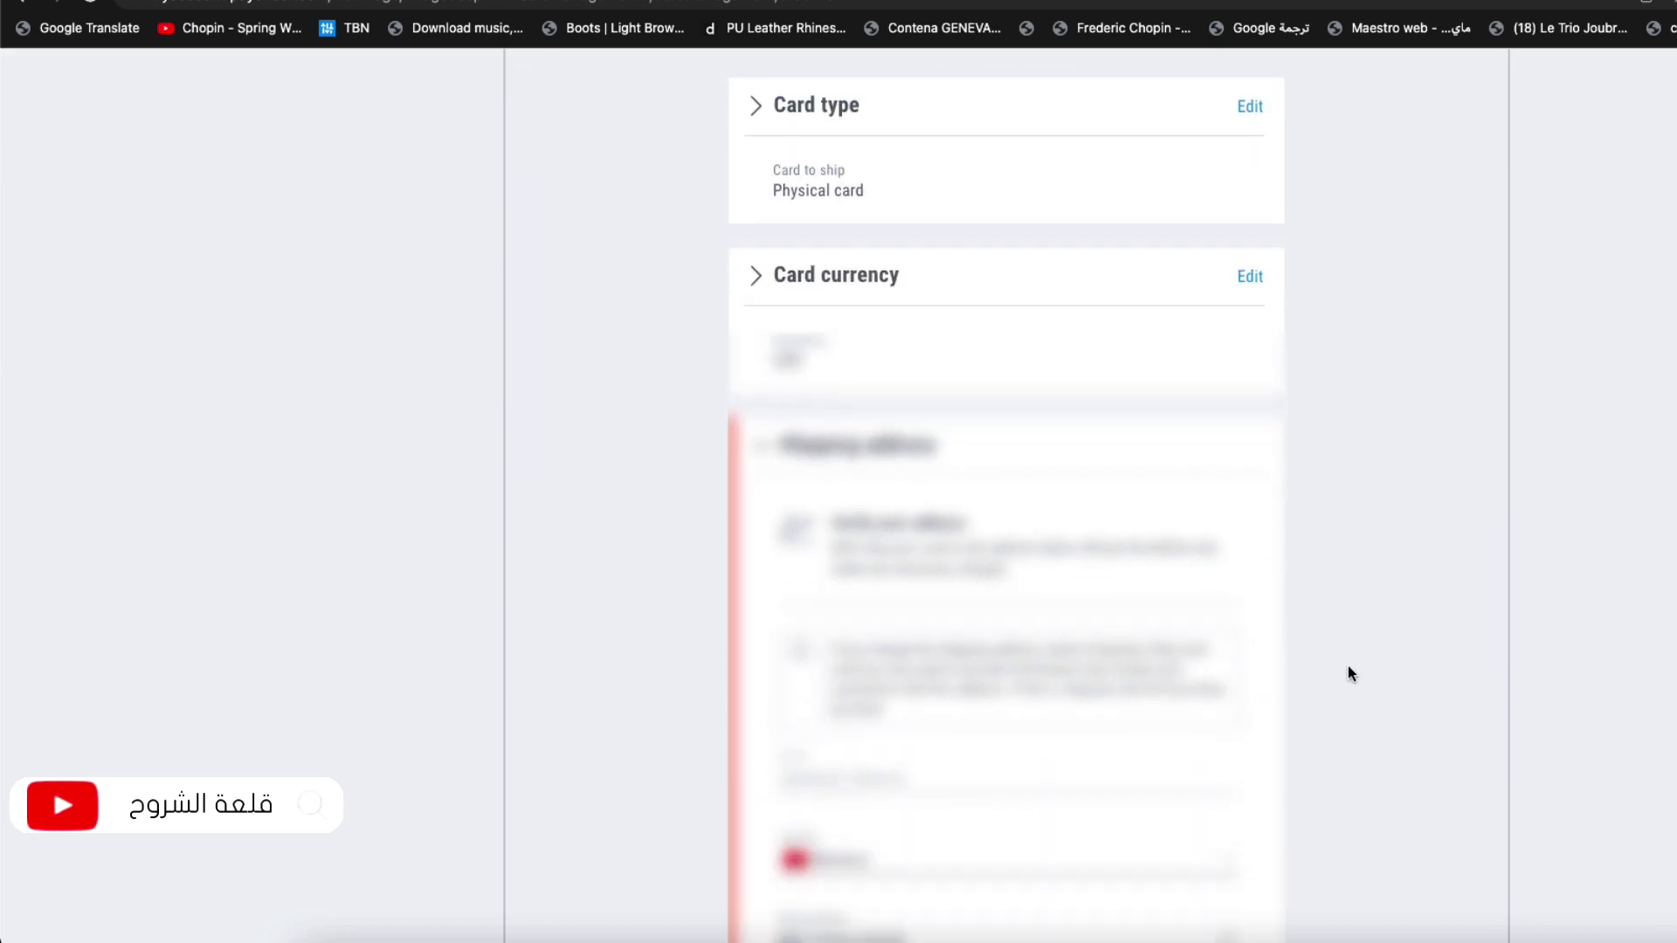
scroll(1348, 665, "down", 5)
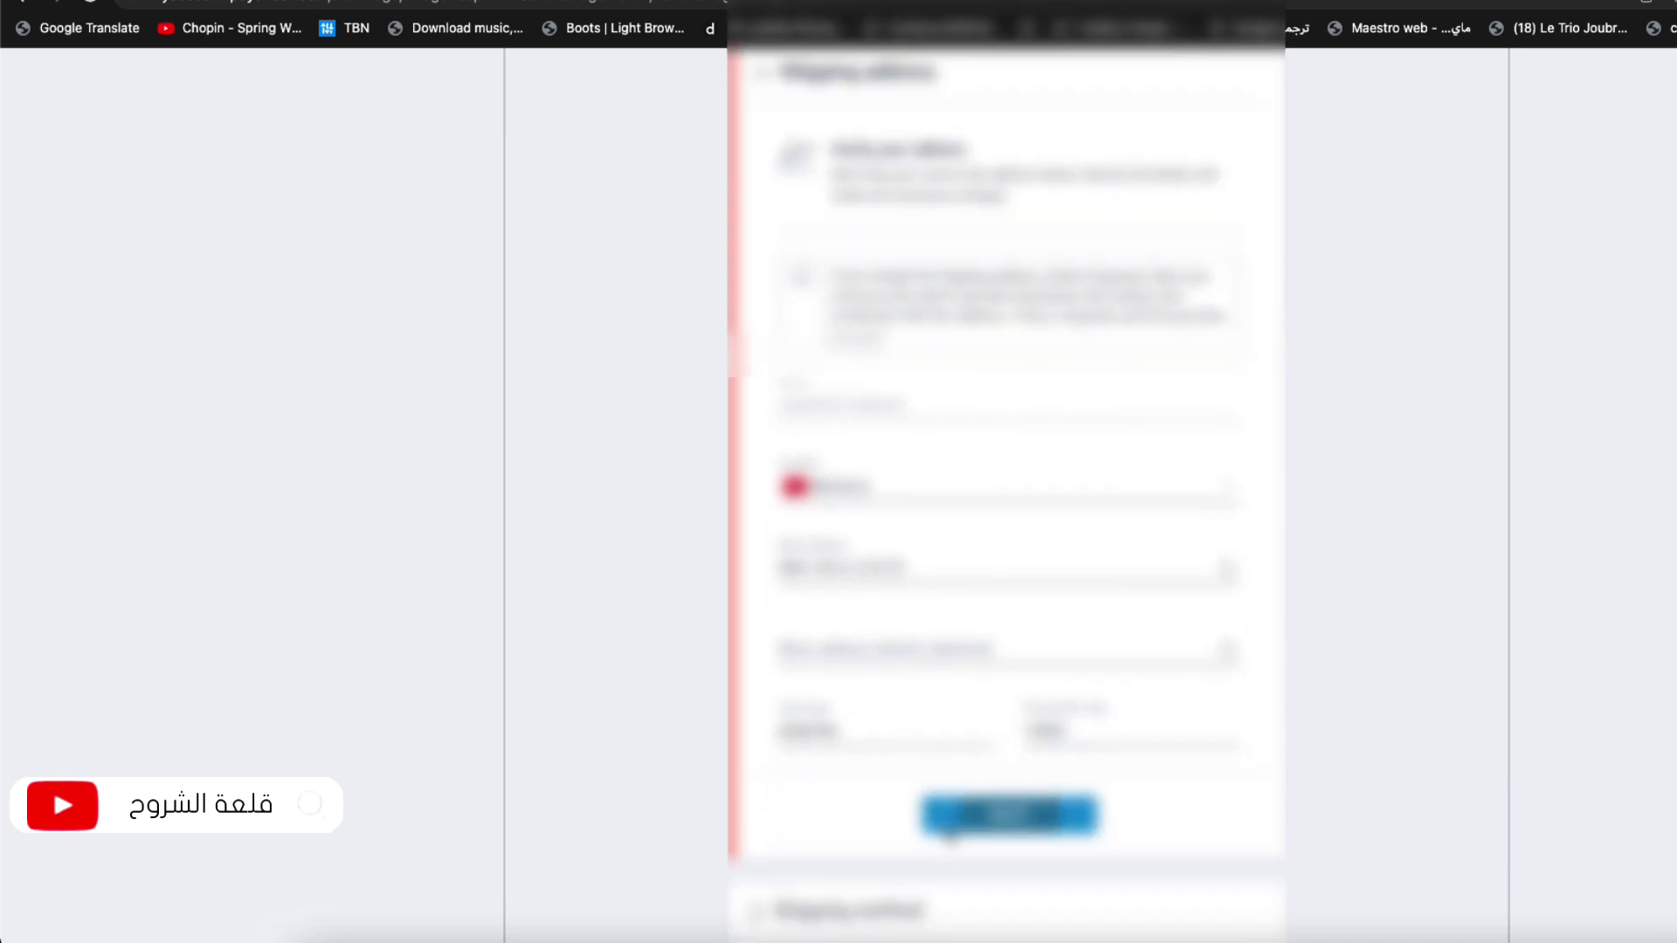
left_click(1016, 830)
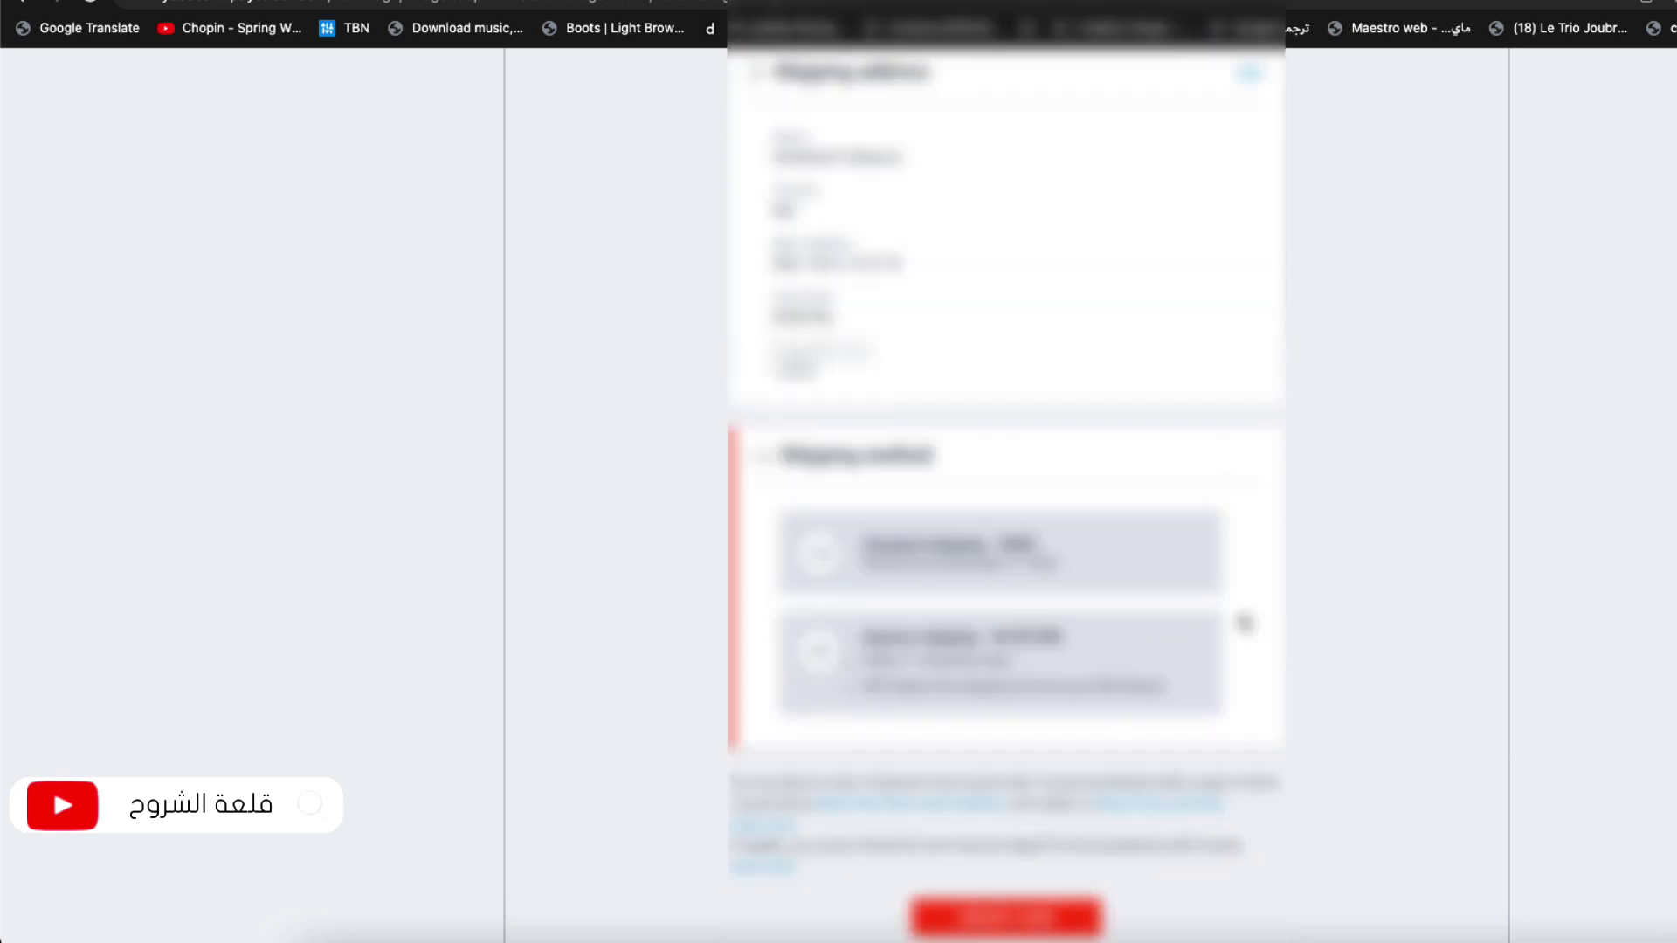
Select 'Standard shipping - FREE' instead of 40.00 USD Express shipping
left_click(808, 540)
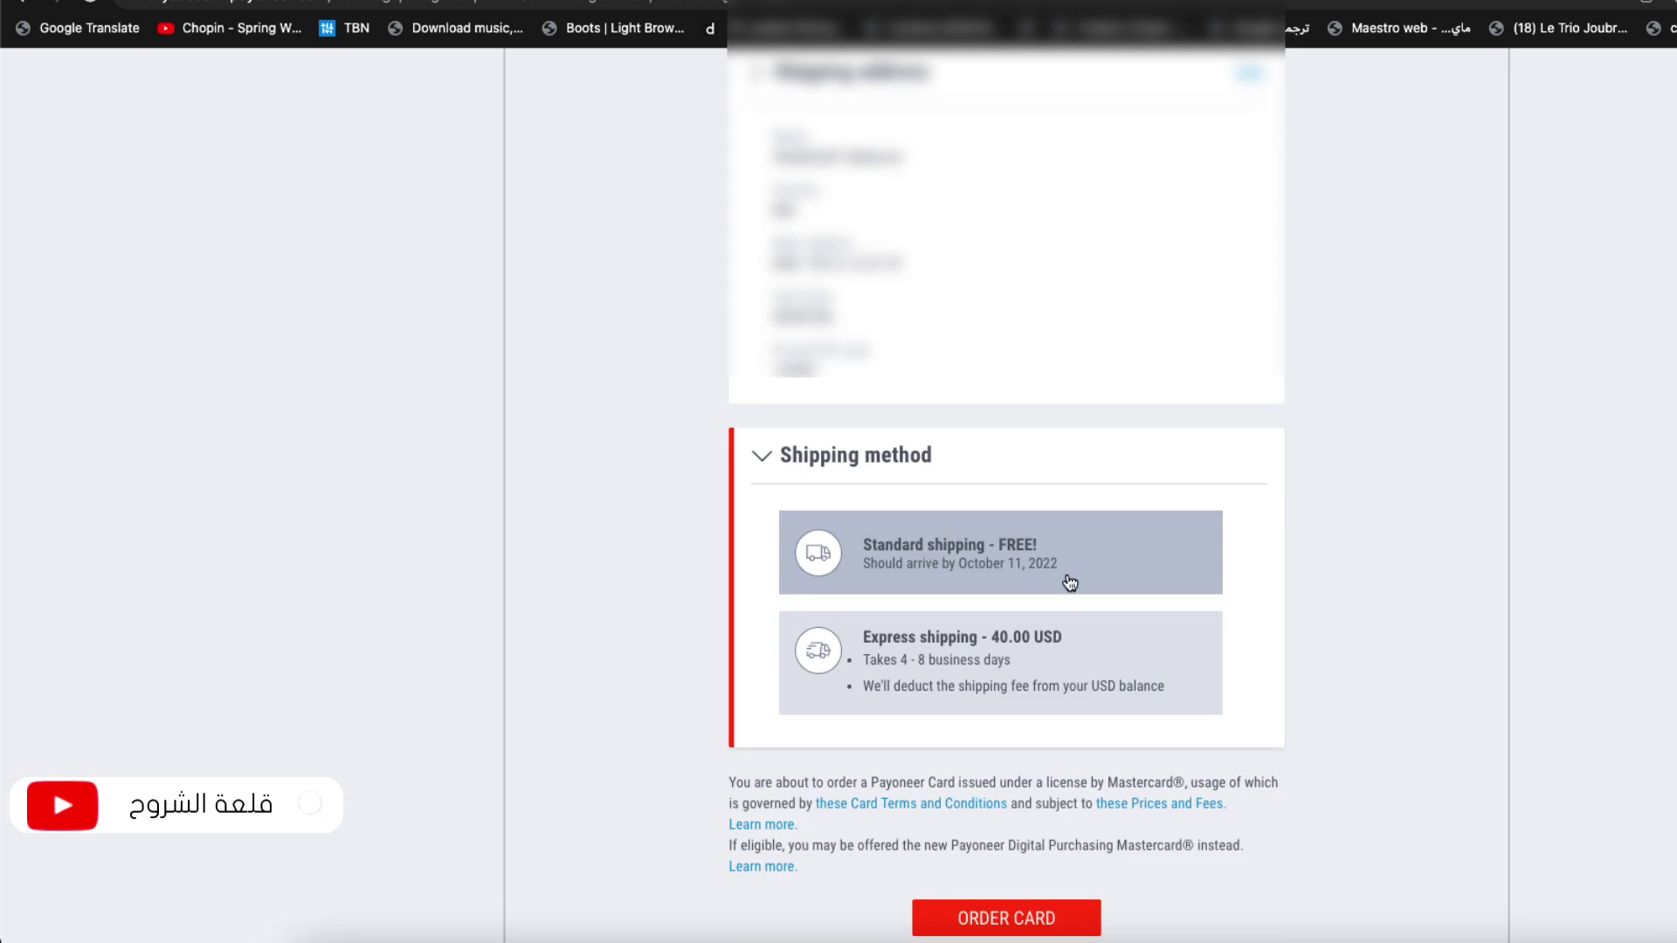
left_click(1141, 590)
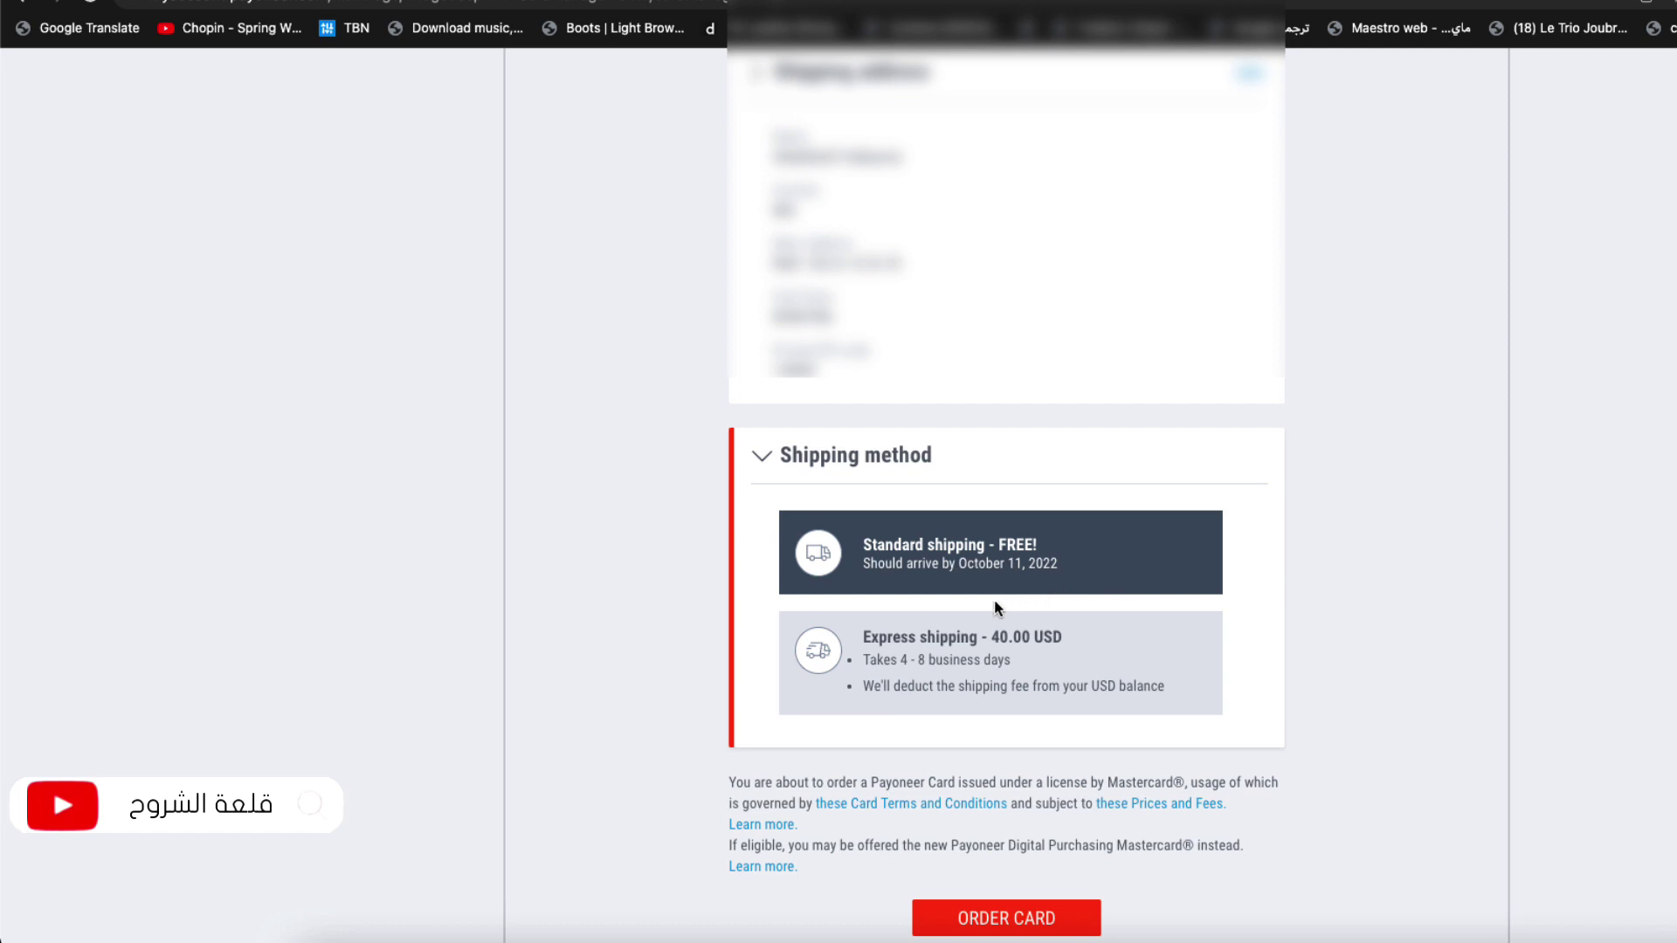
left_click(1160, 655)
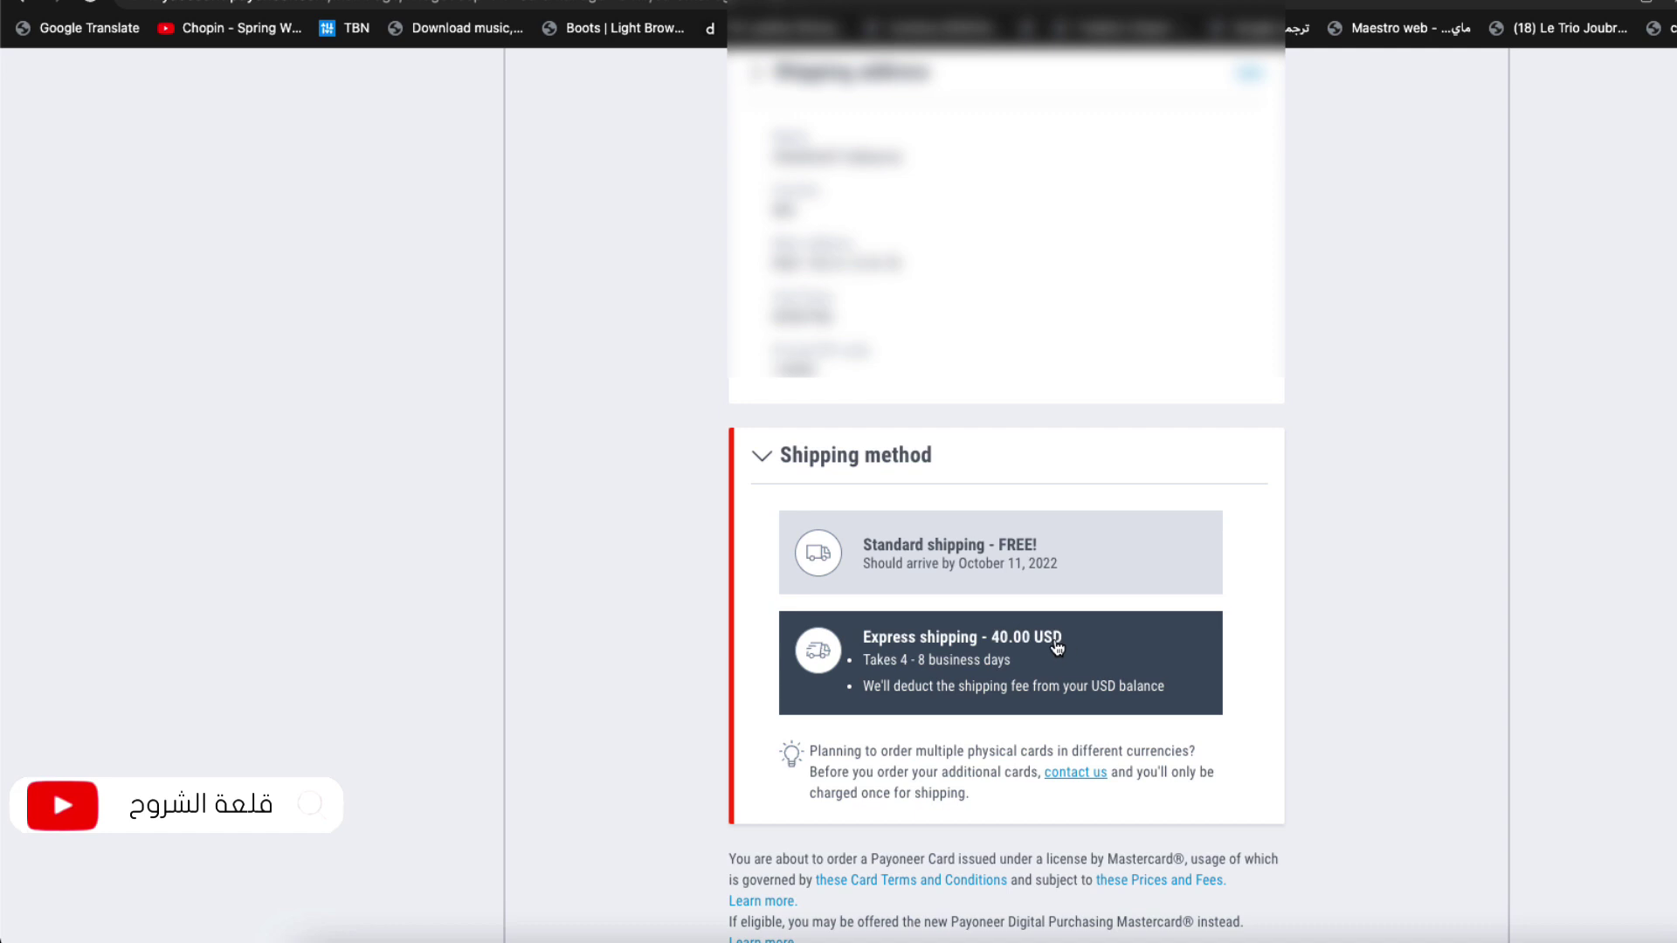
left_click(1024, 584)
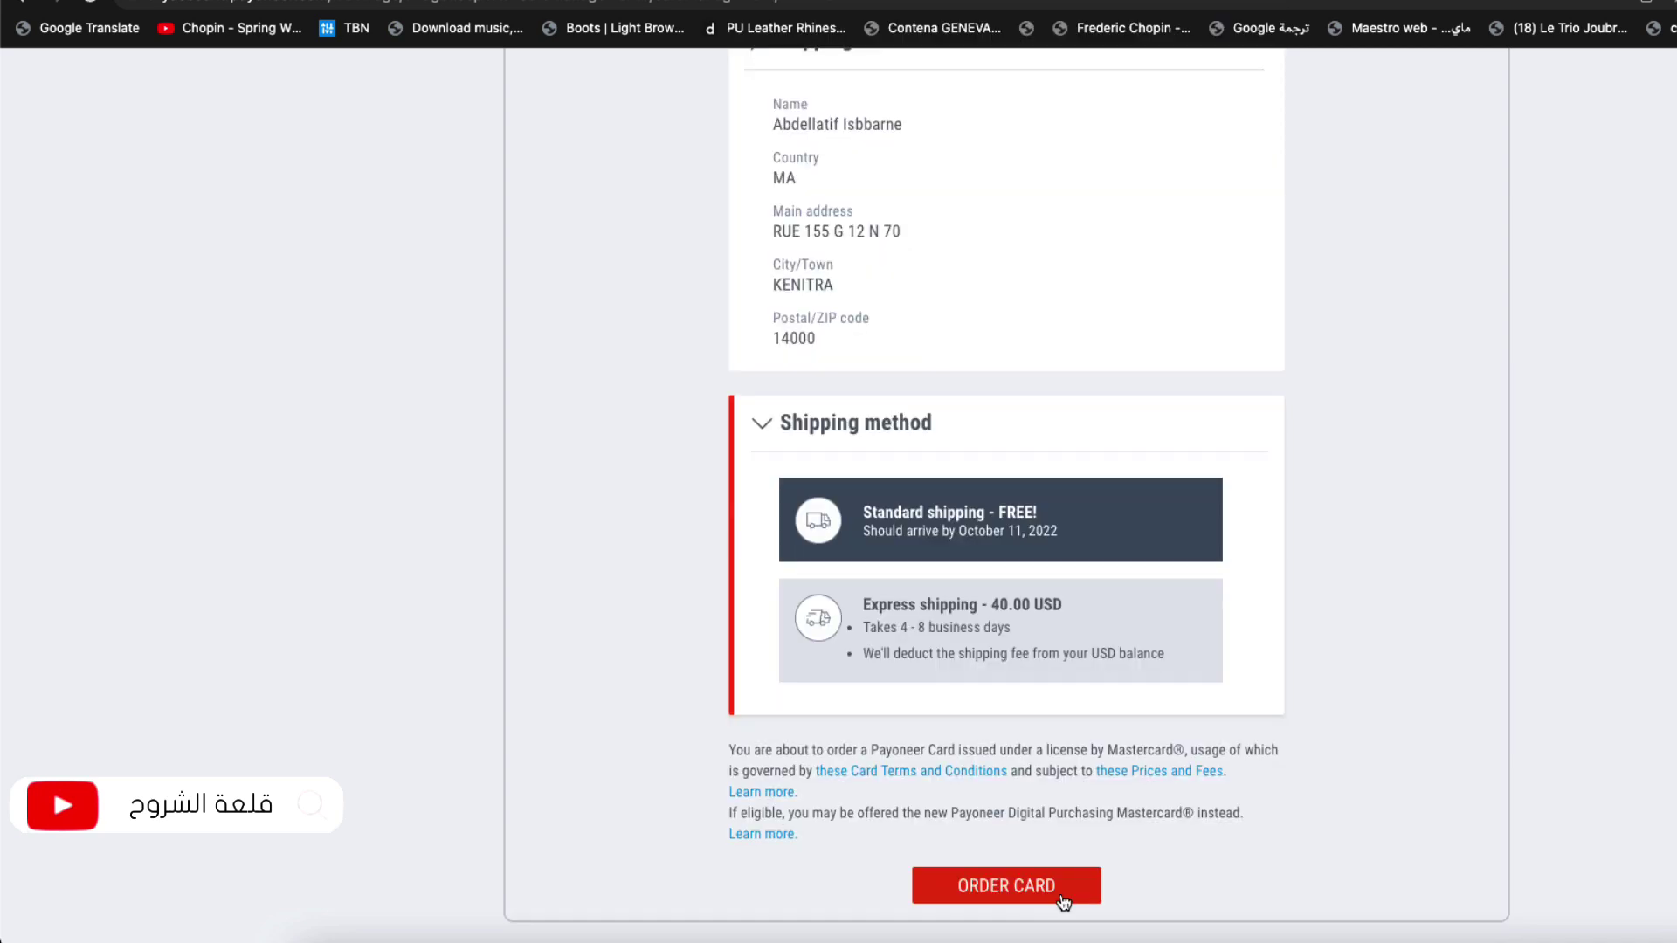
Place the physical card order and submit the emailed verification code
left_click(1063, 899)
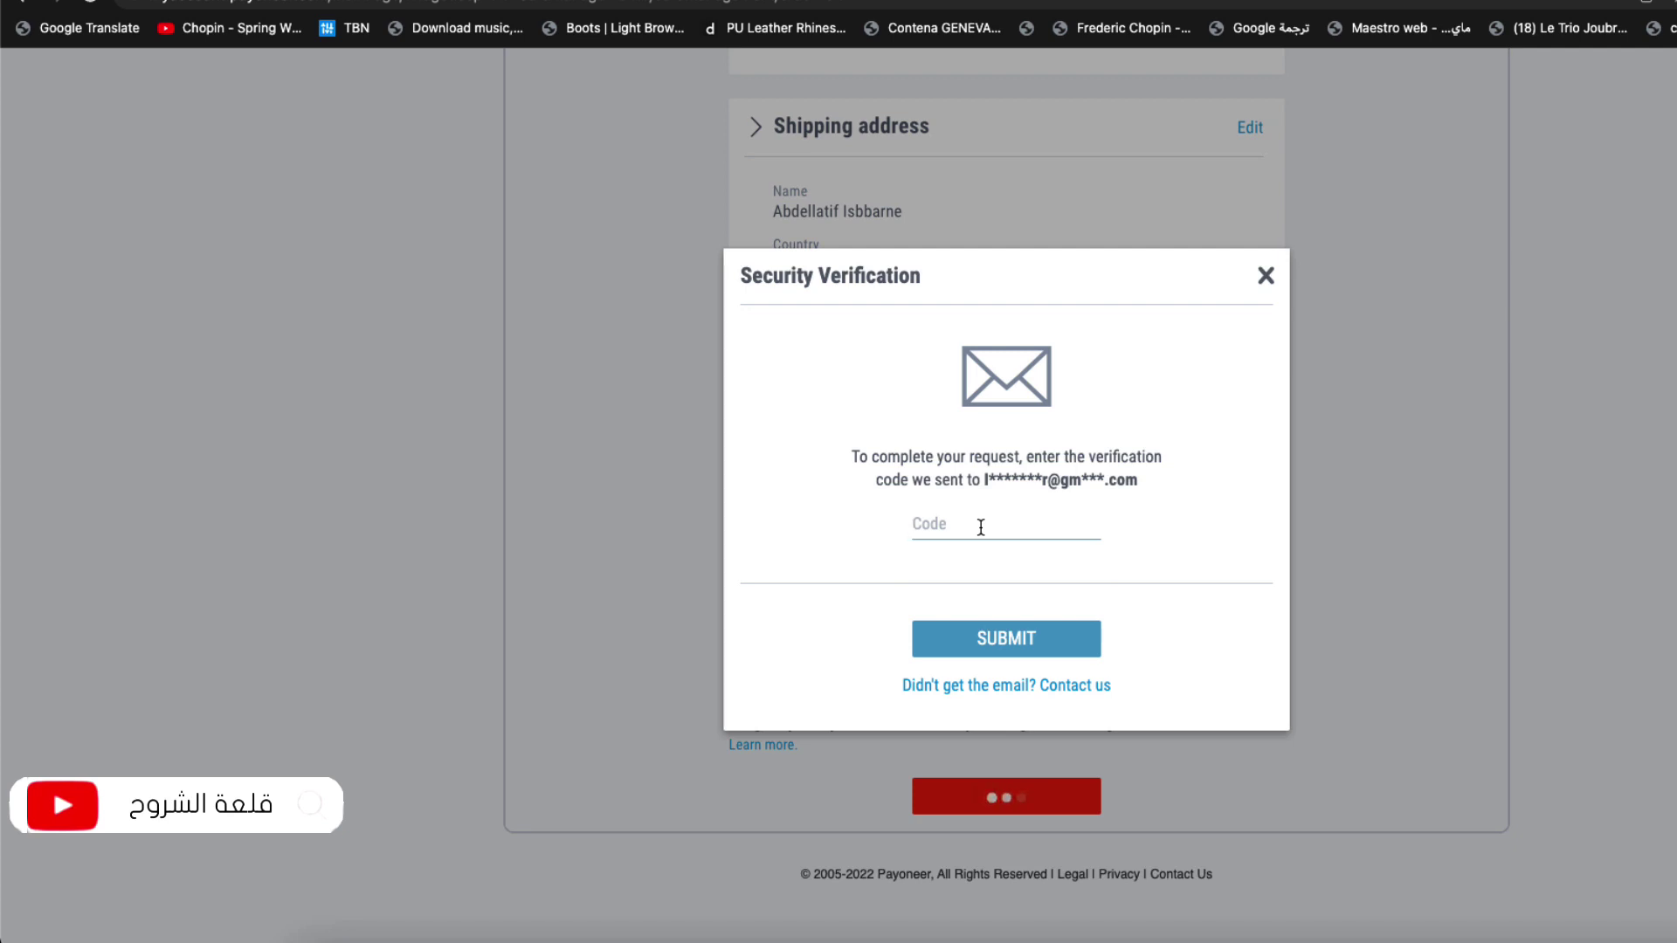
left_click(994, 635)
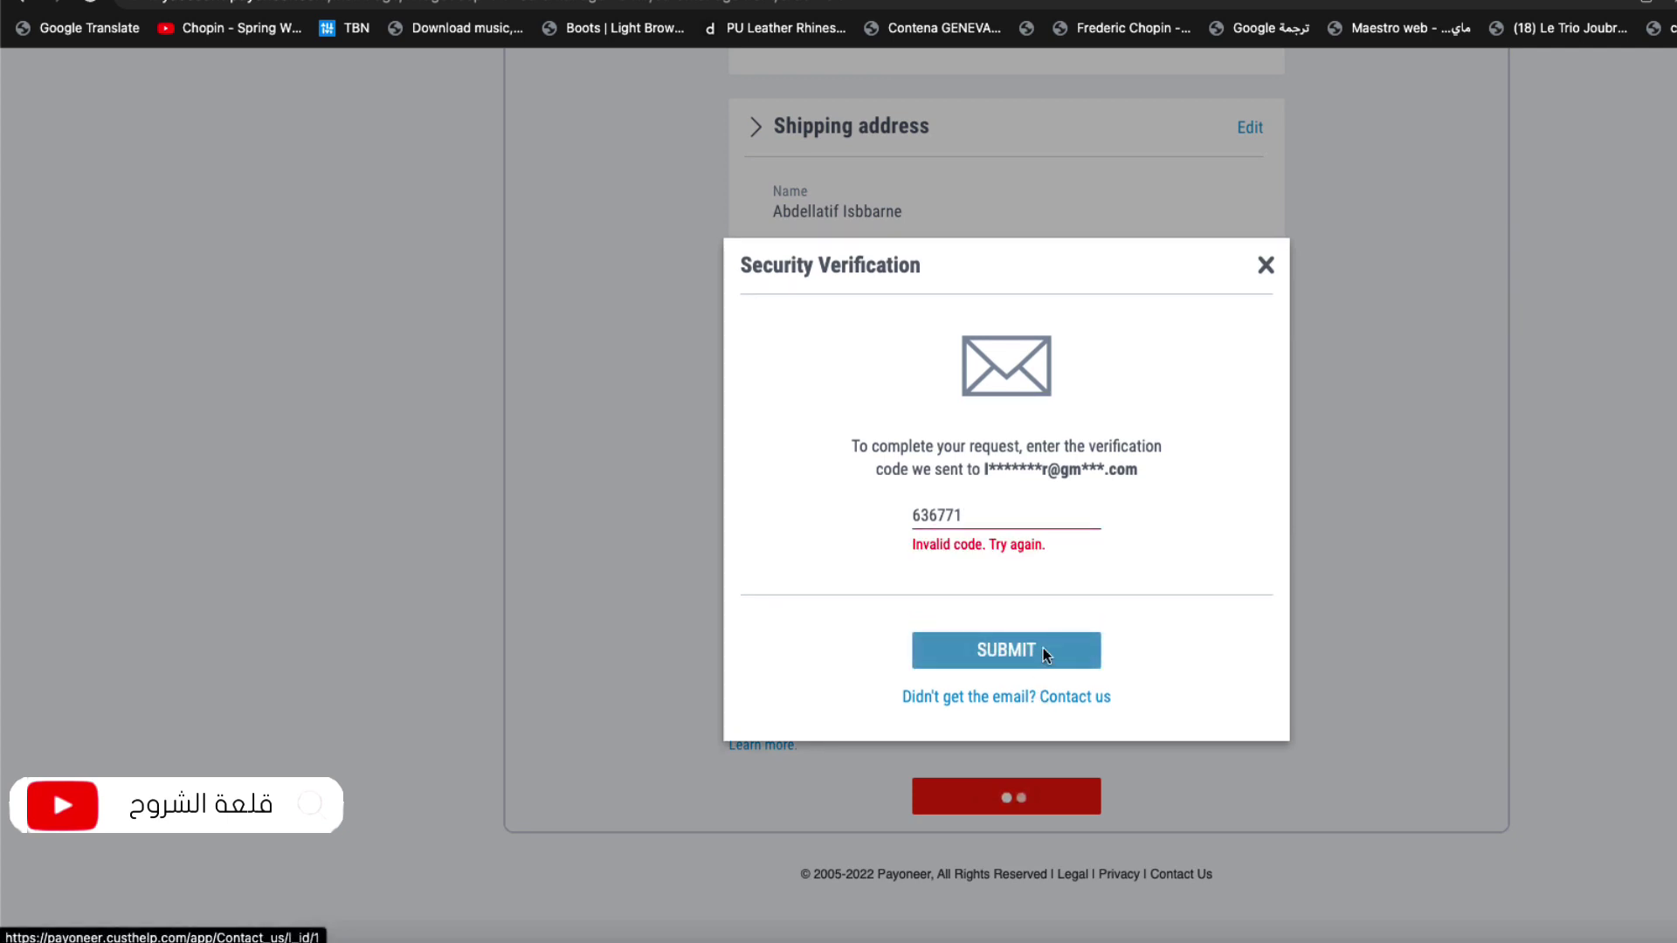
double_click(980, 519)
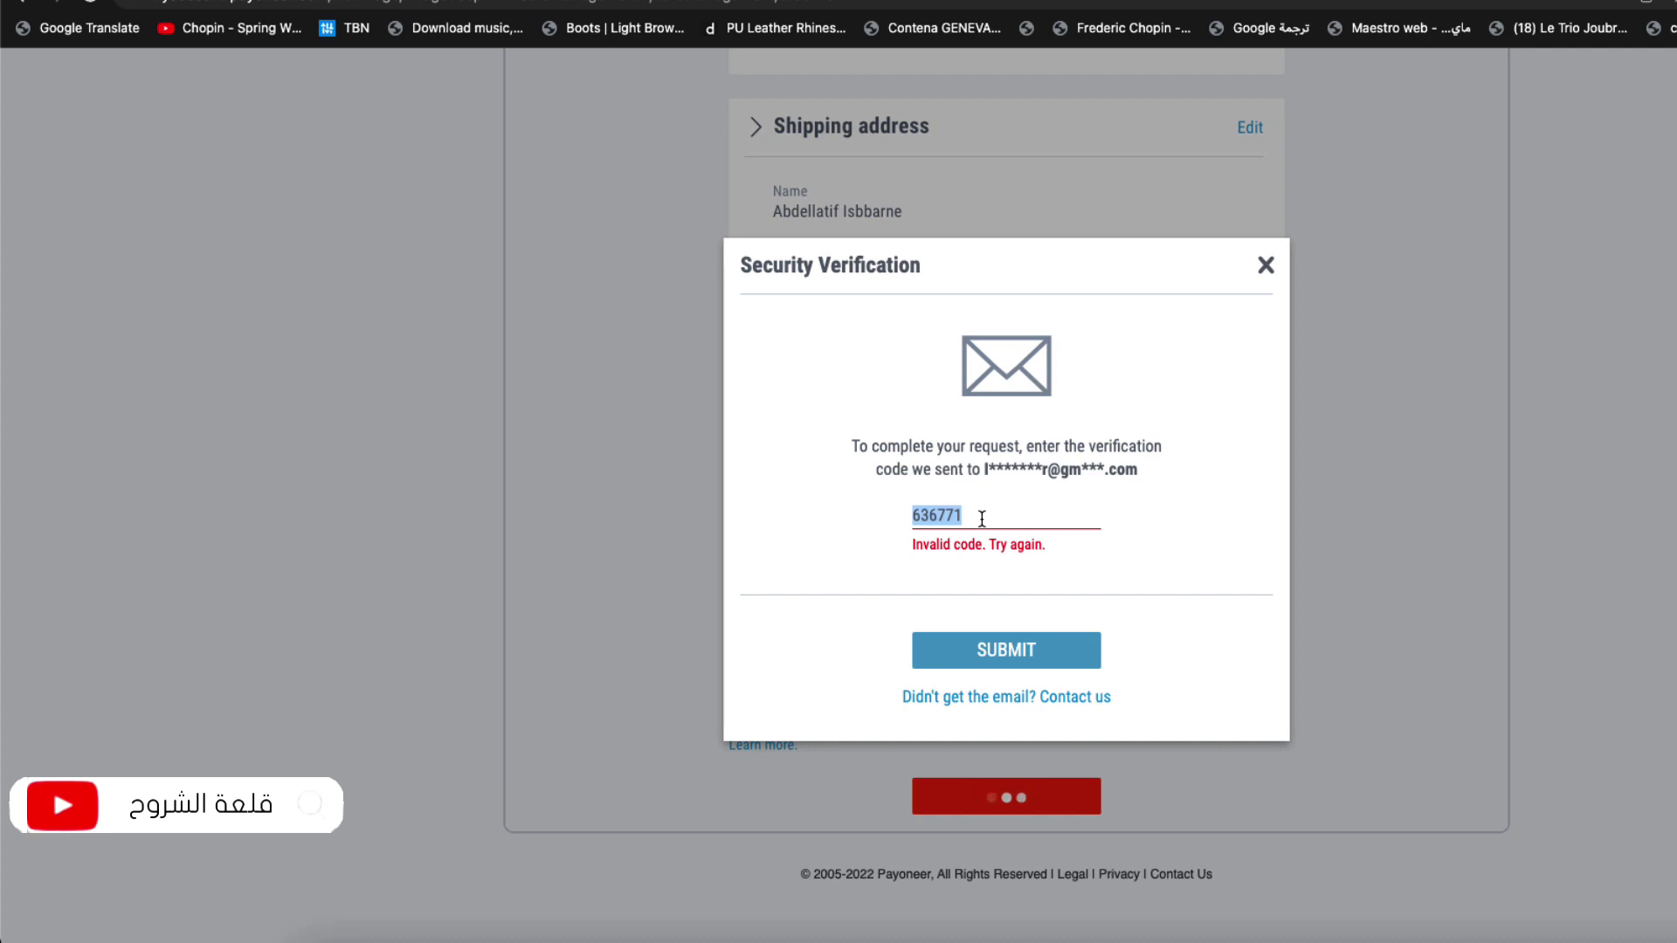
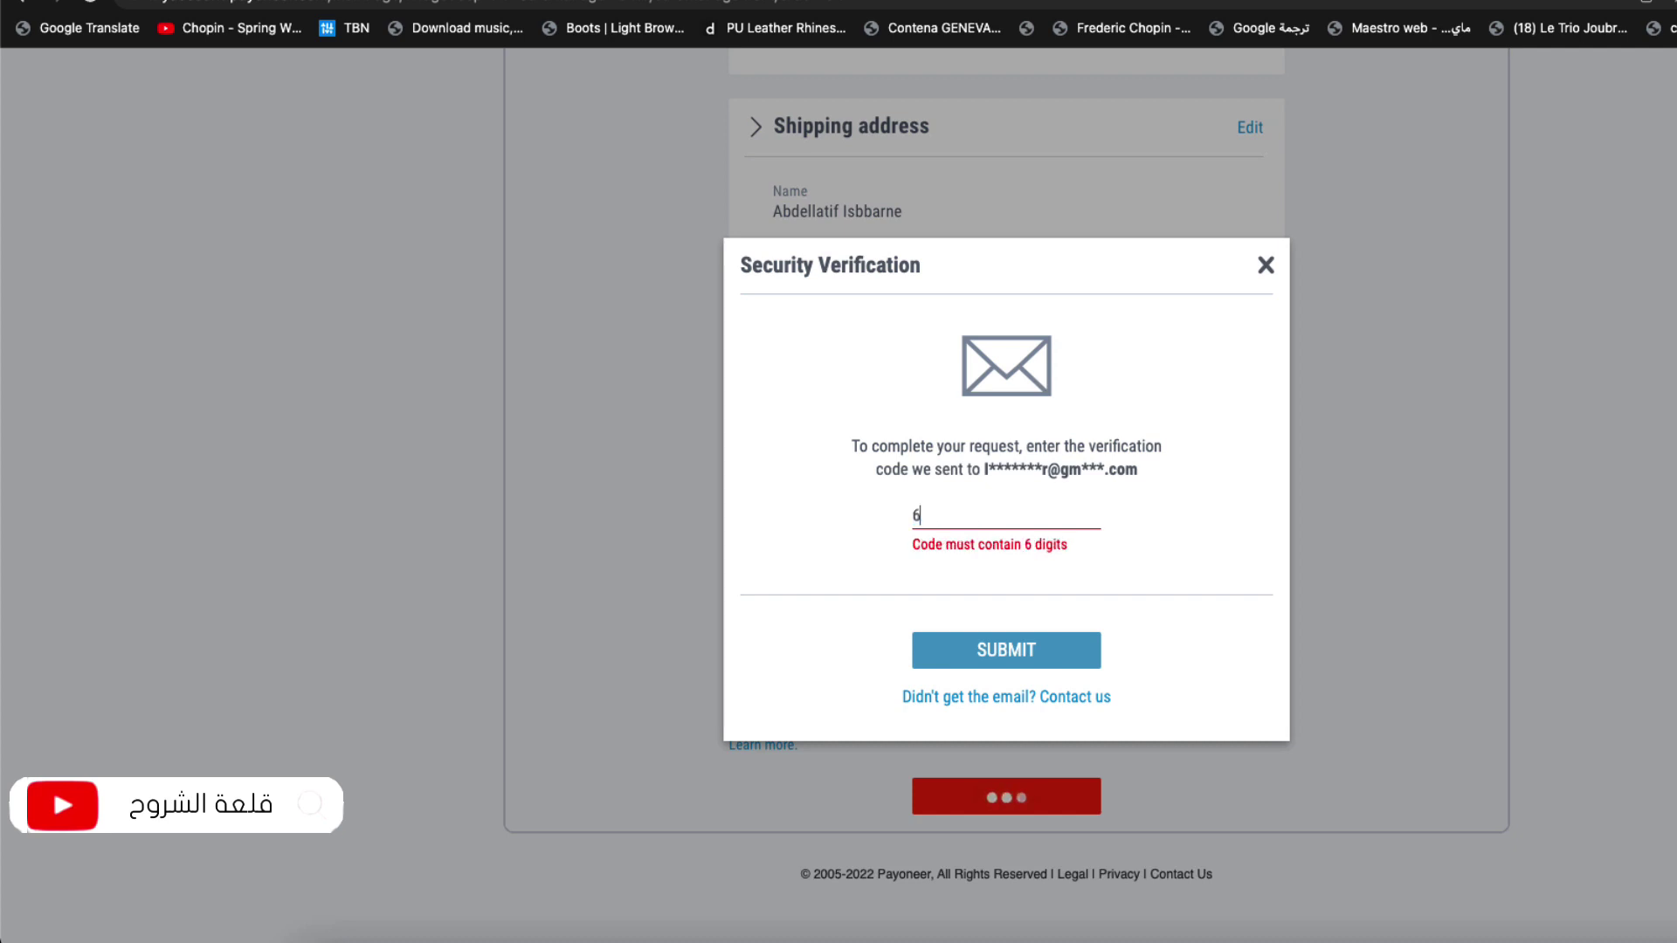
key("Return")
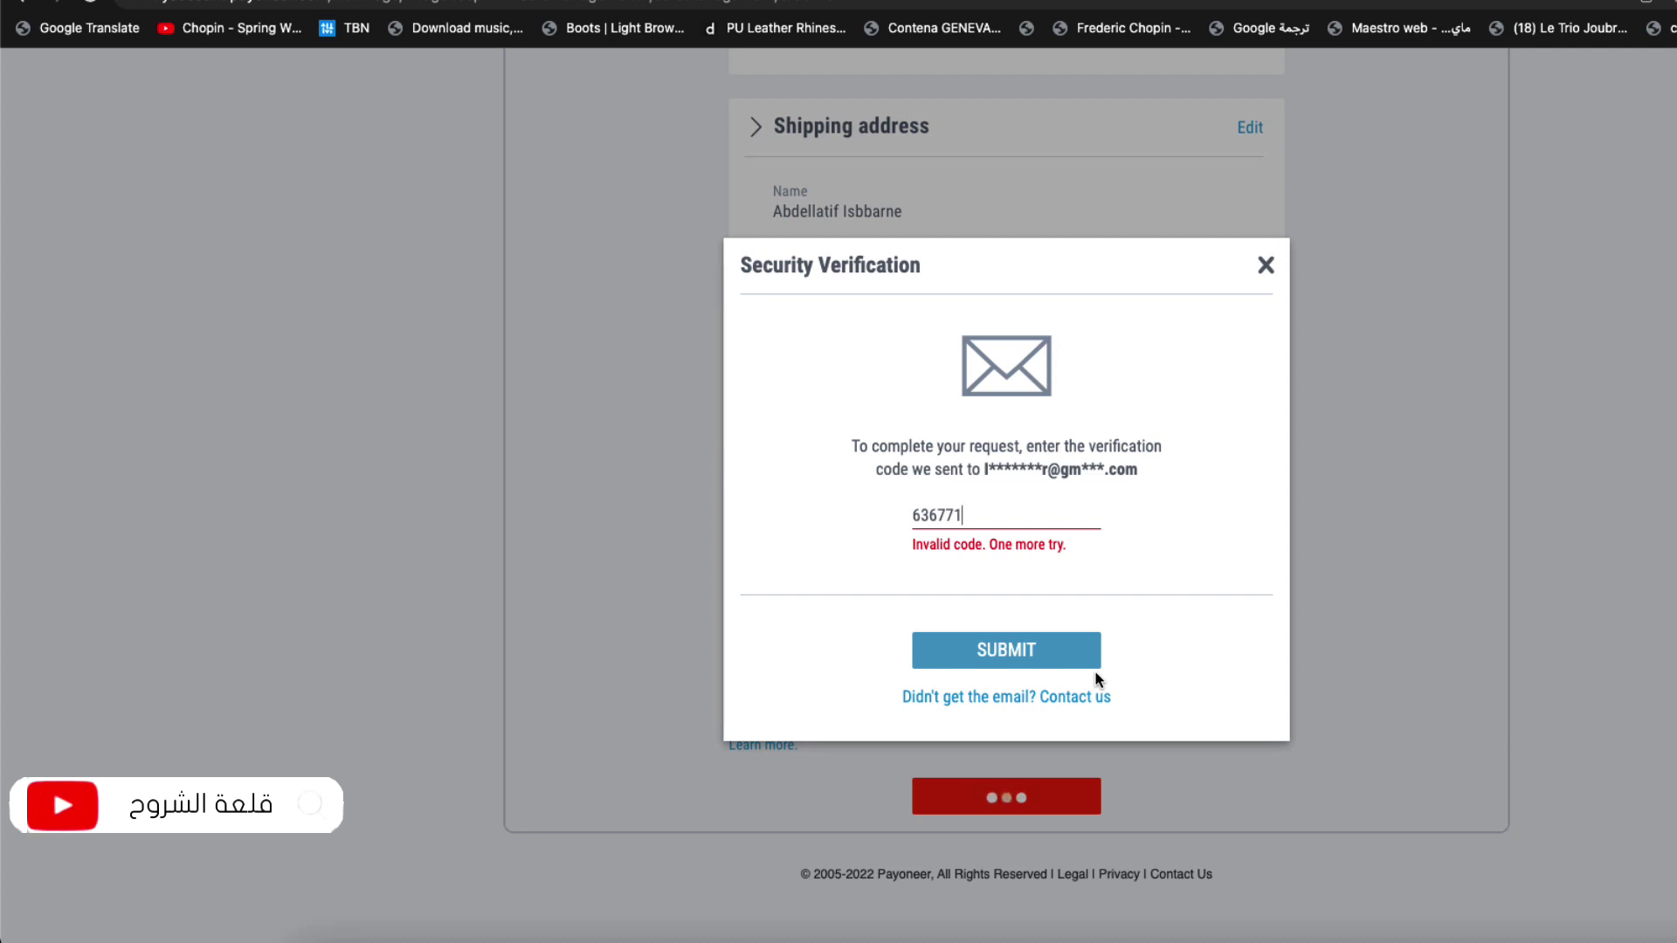
Replace it with the newly emailed verification code and submit it
key("super+a")
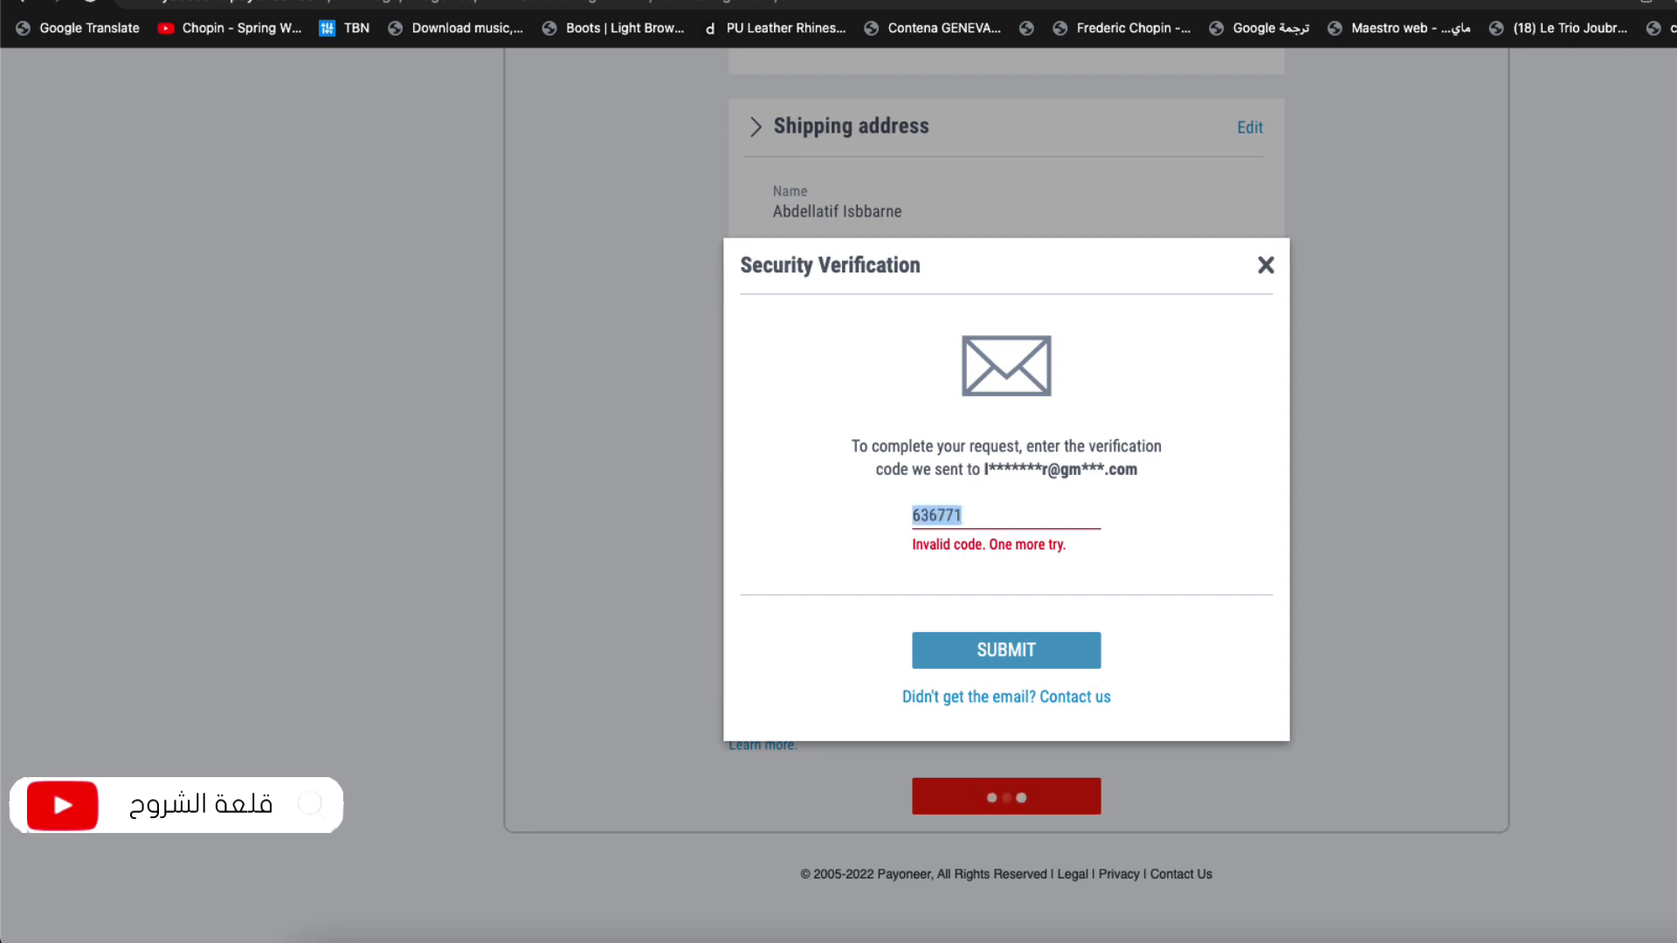
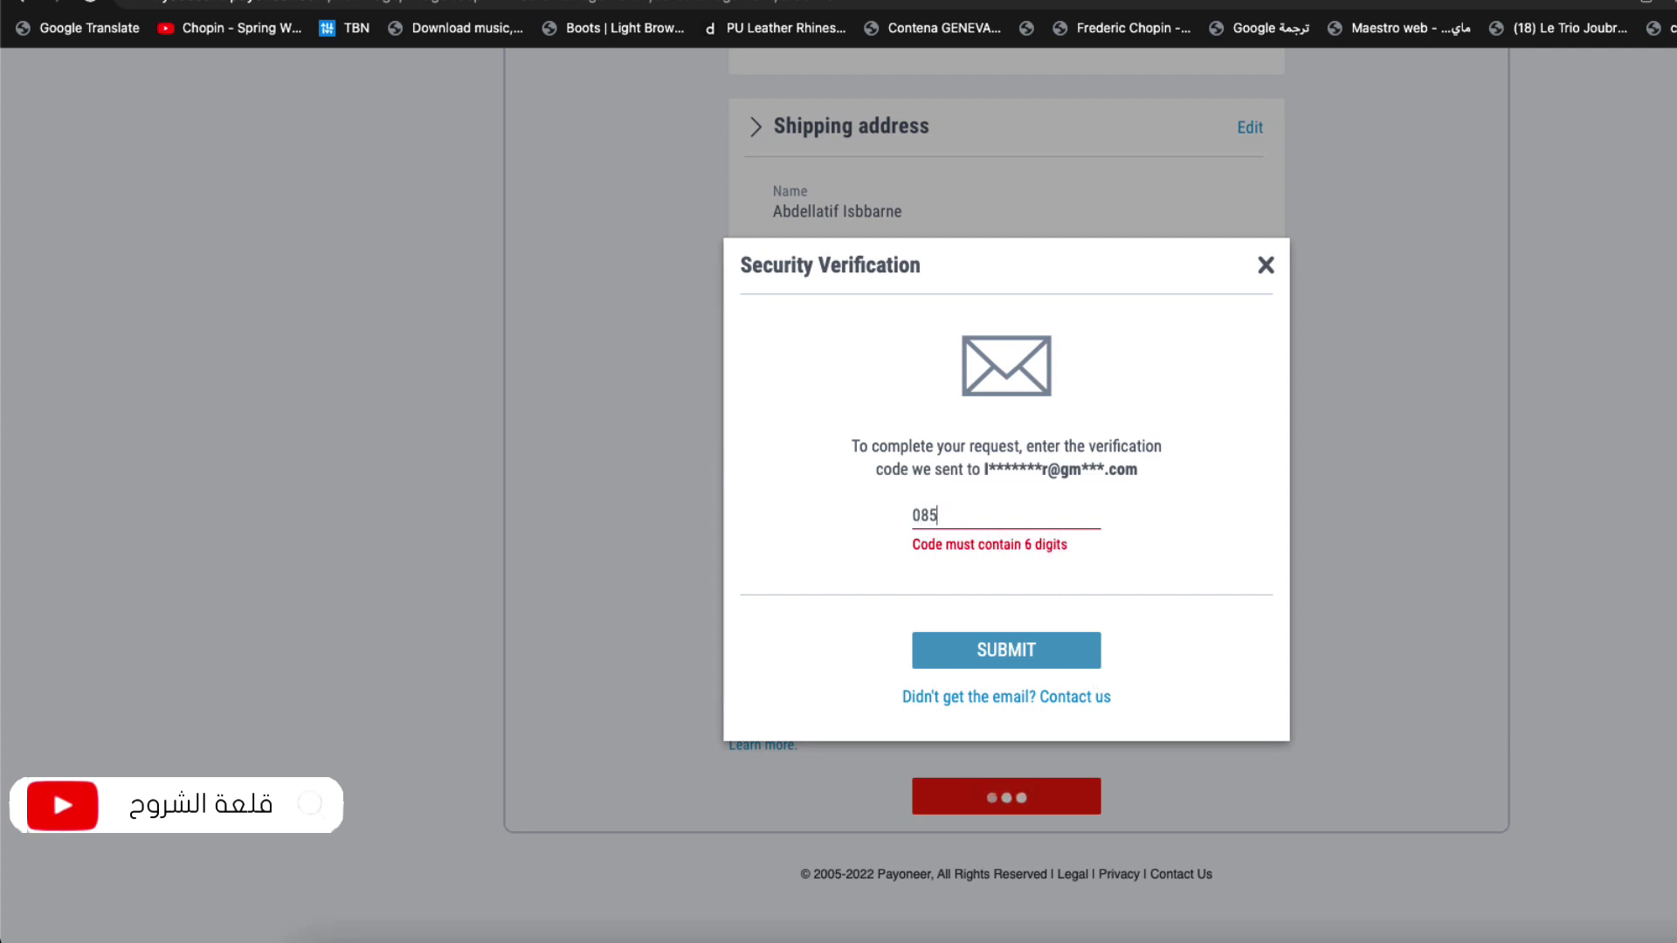
key("Return")
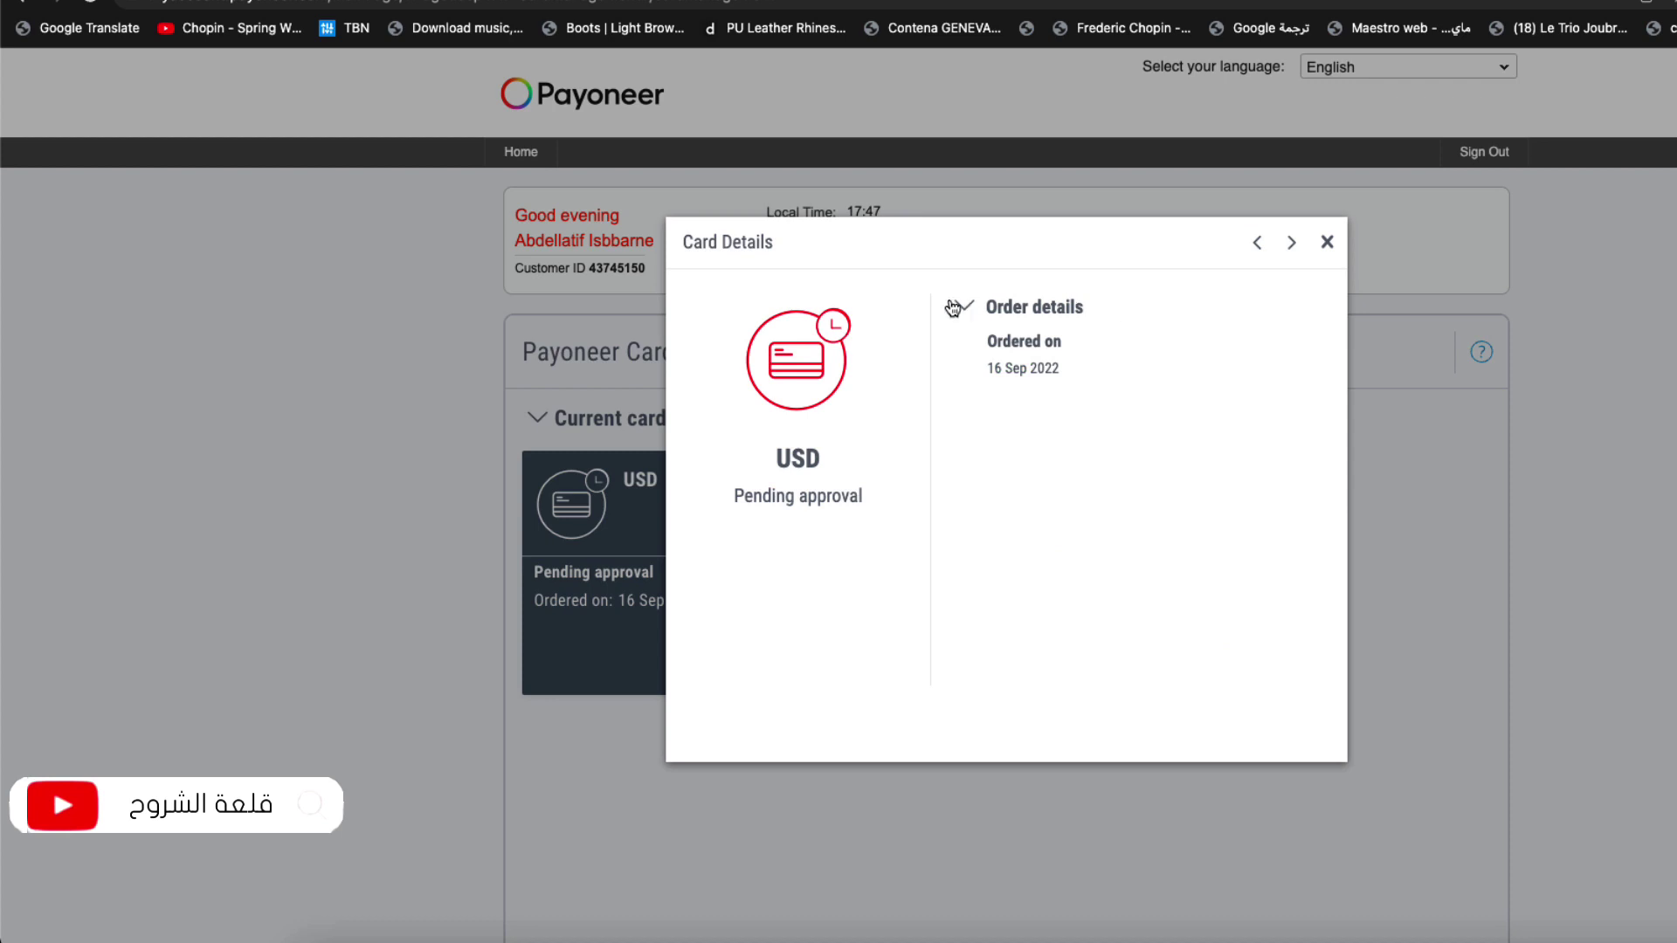
Review the USD card's details (Pending approval, ordered 16 Sep 2022), then return Home
left_click(961, 306)
left_click(957, 307)
left_click_drag(984, 365, 1078, 378)
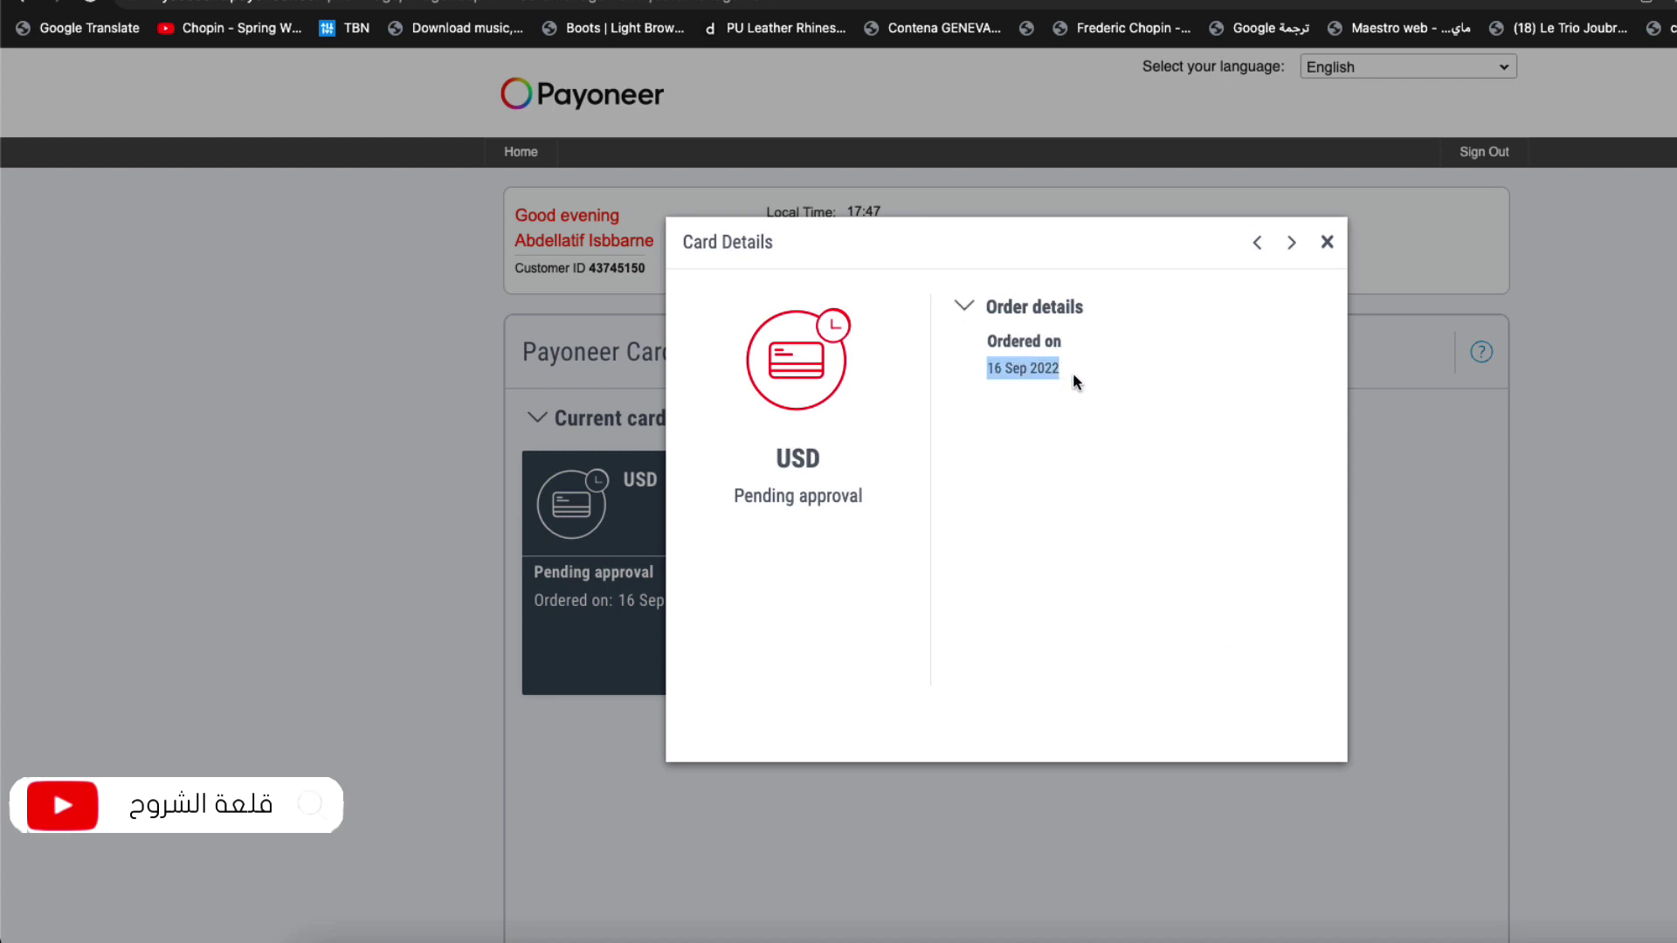
left_click(1022, 374)
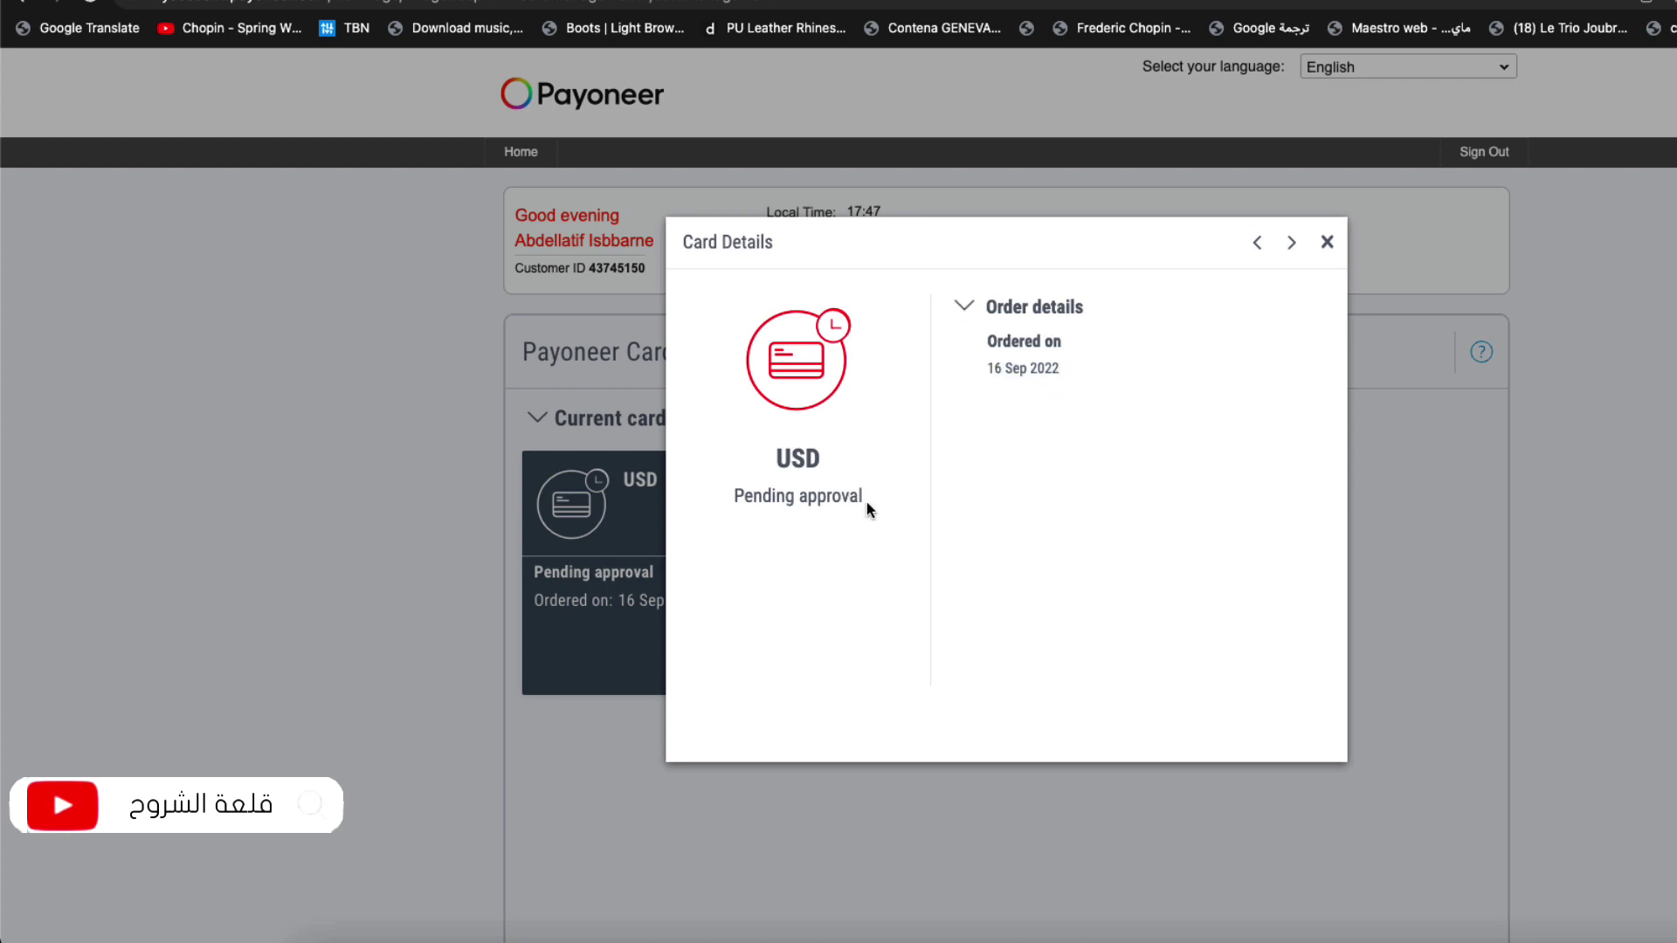
left_click_drag(868, 505, 674, 498)
left_click(846, 534)
left_click(1327, 242)
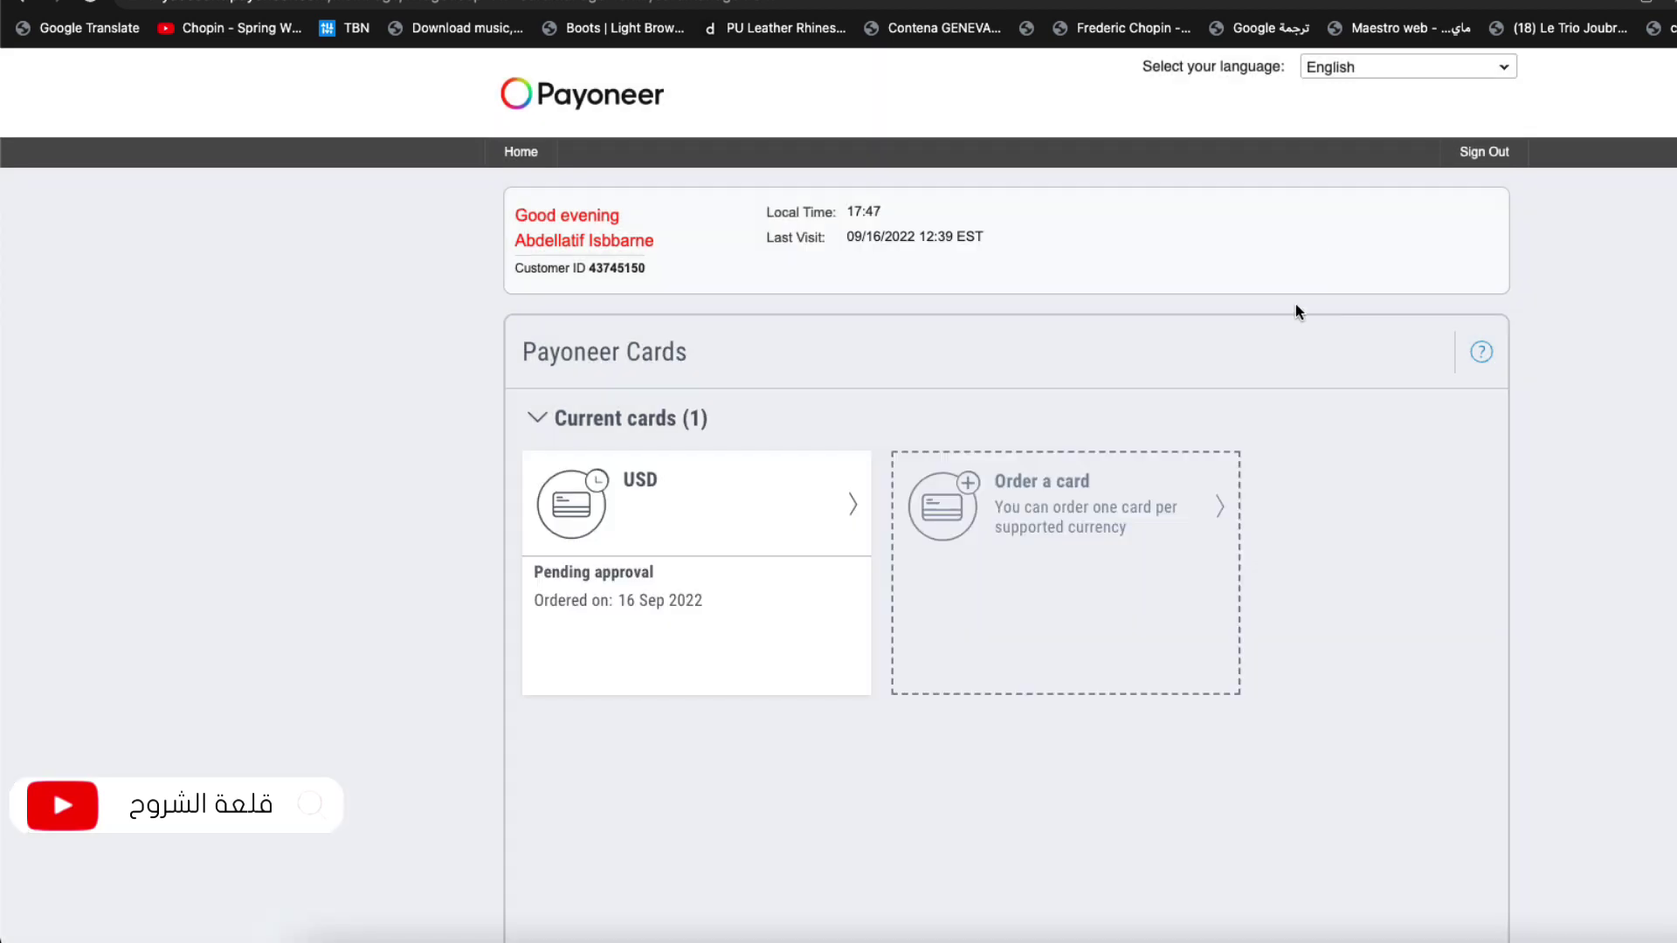
left_click(521, 153)
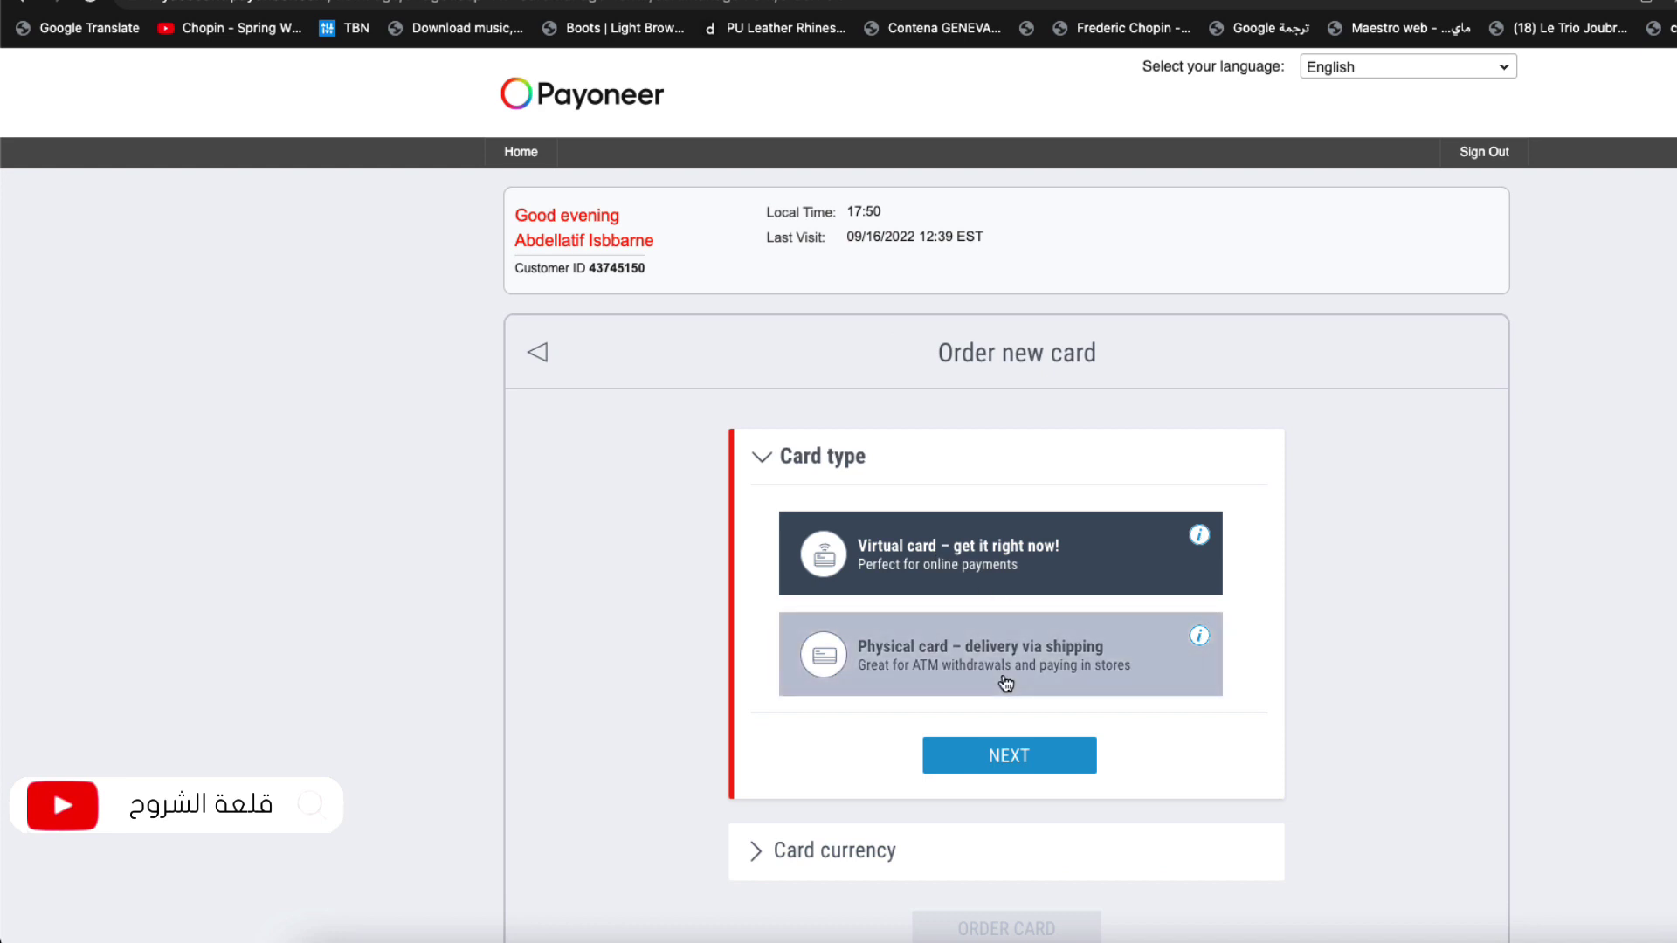
Order a virtual card with EUR as the card currency
left_click(1005, 681)
left_click(1019, 579)
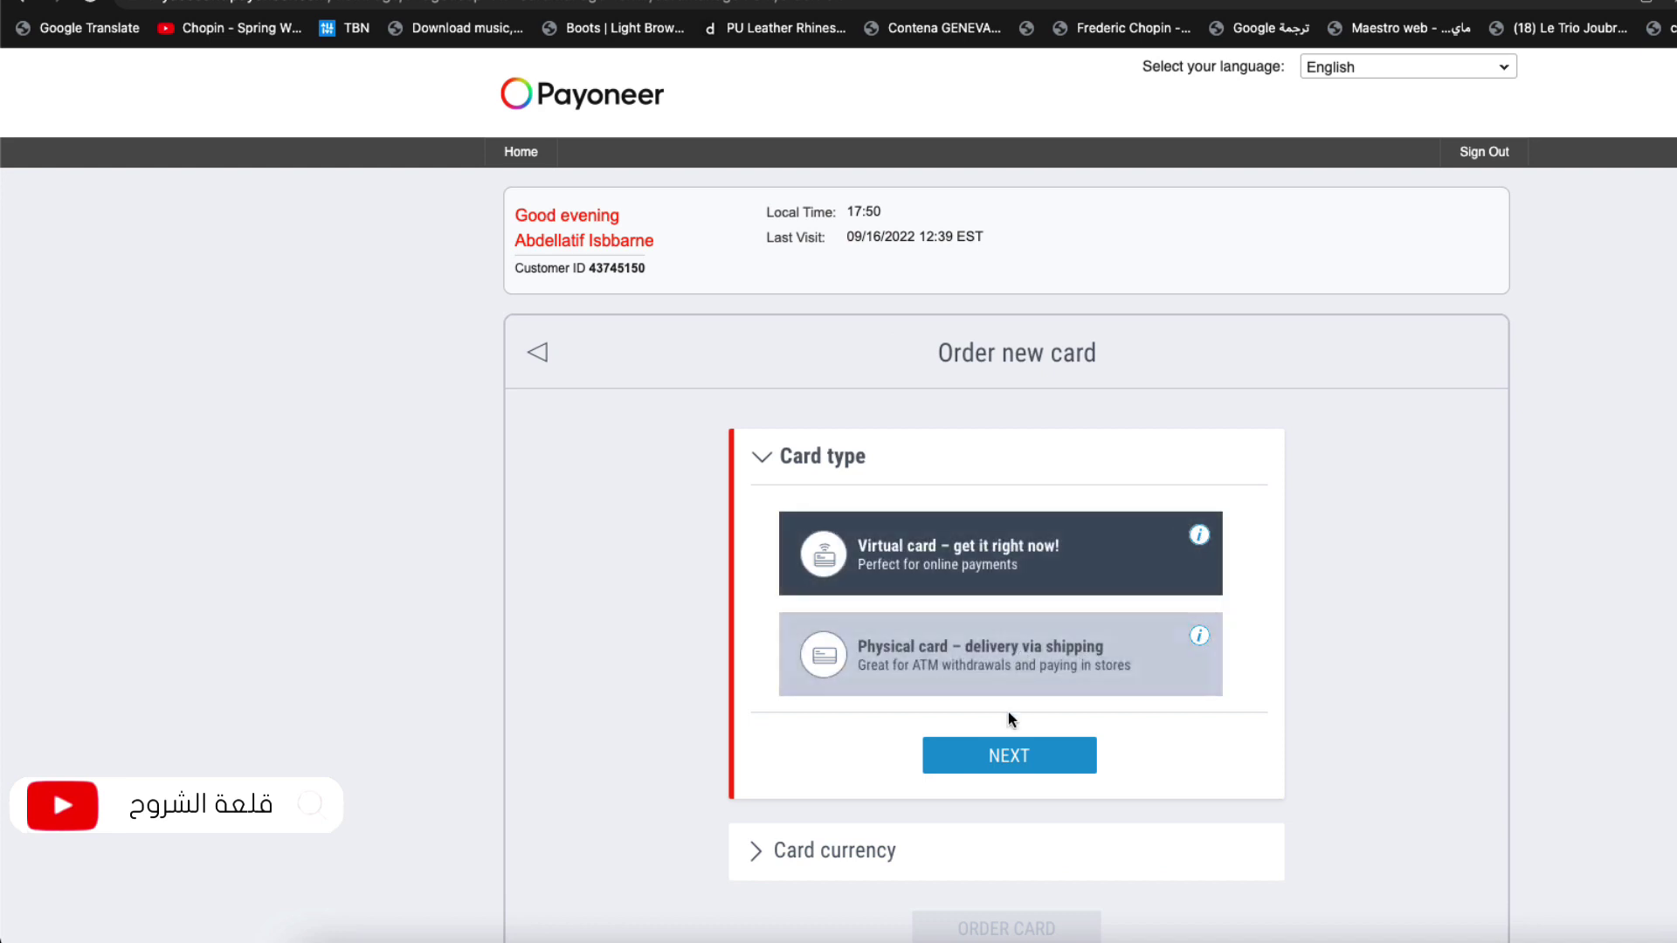
left_click(1010, 757)
left_click(1022, 745)
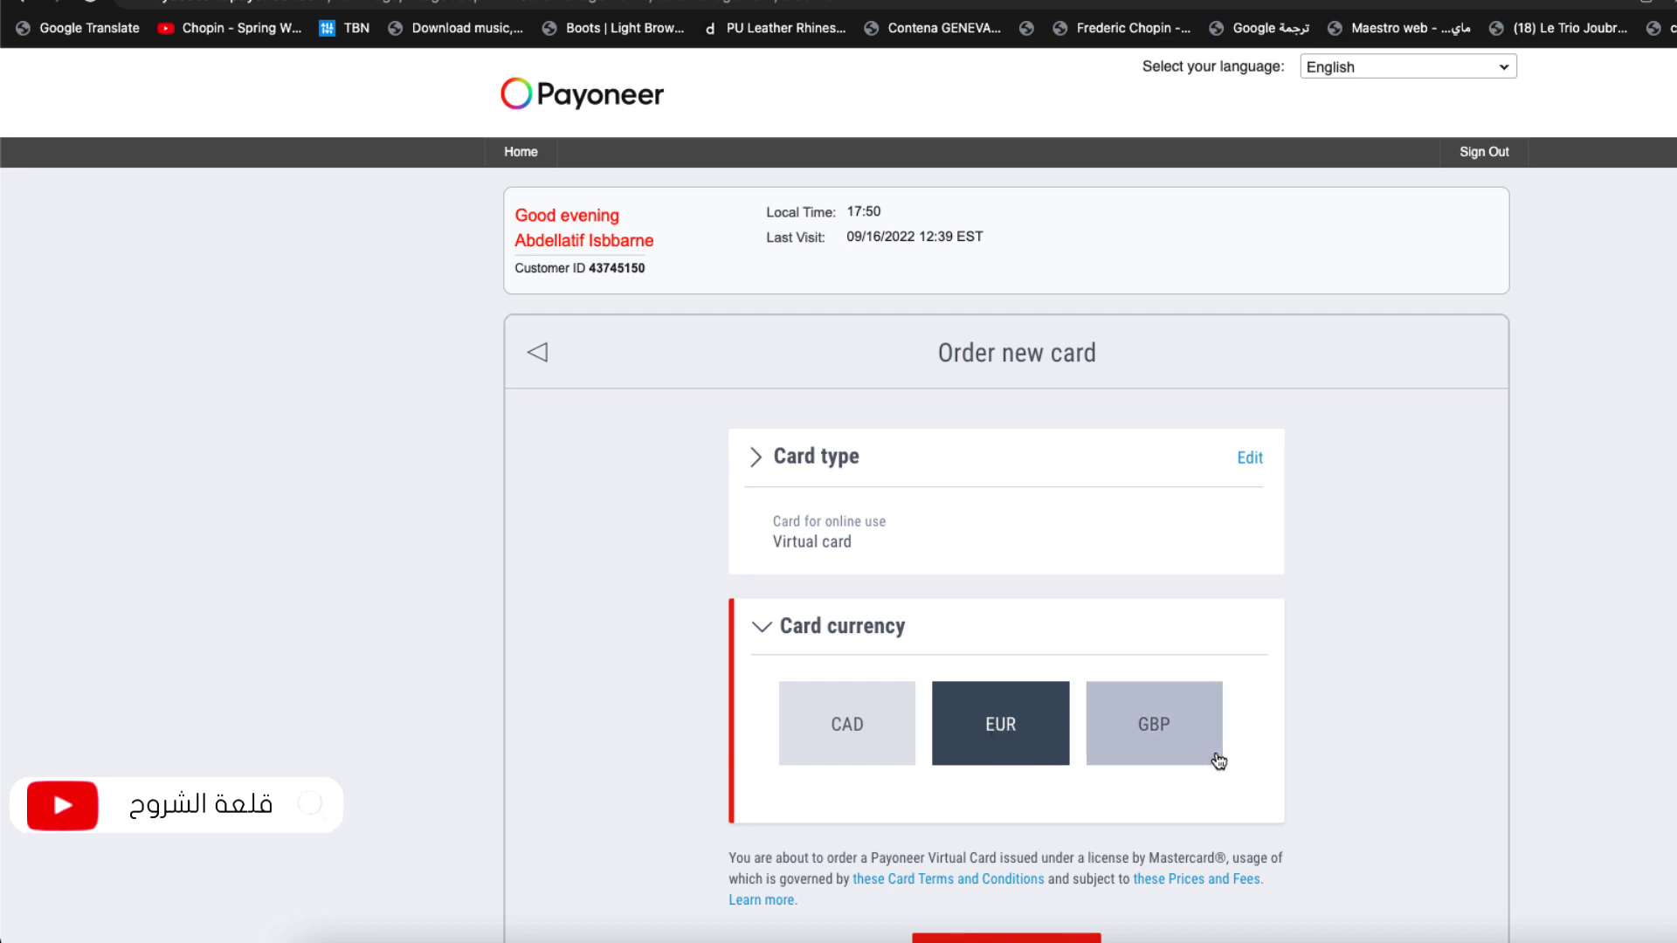
scroll(1240, 690, "down", 2)
left_click(1007, 798)
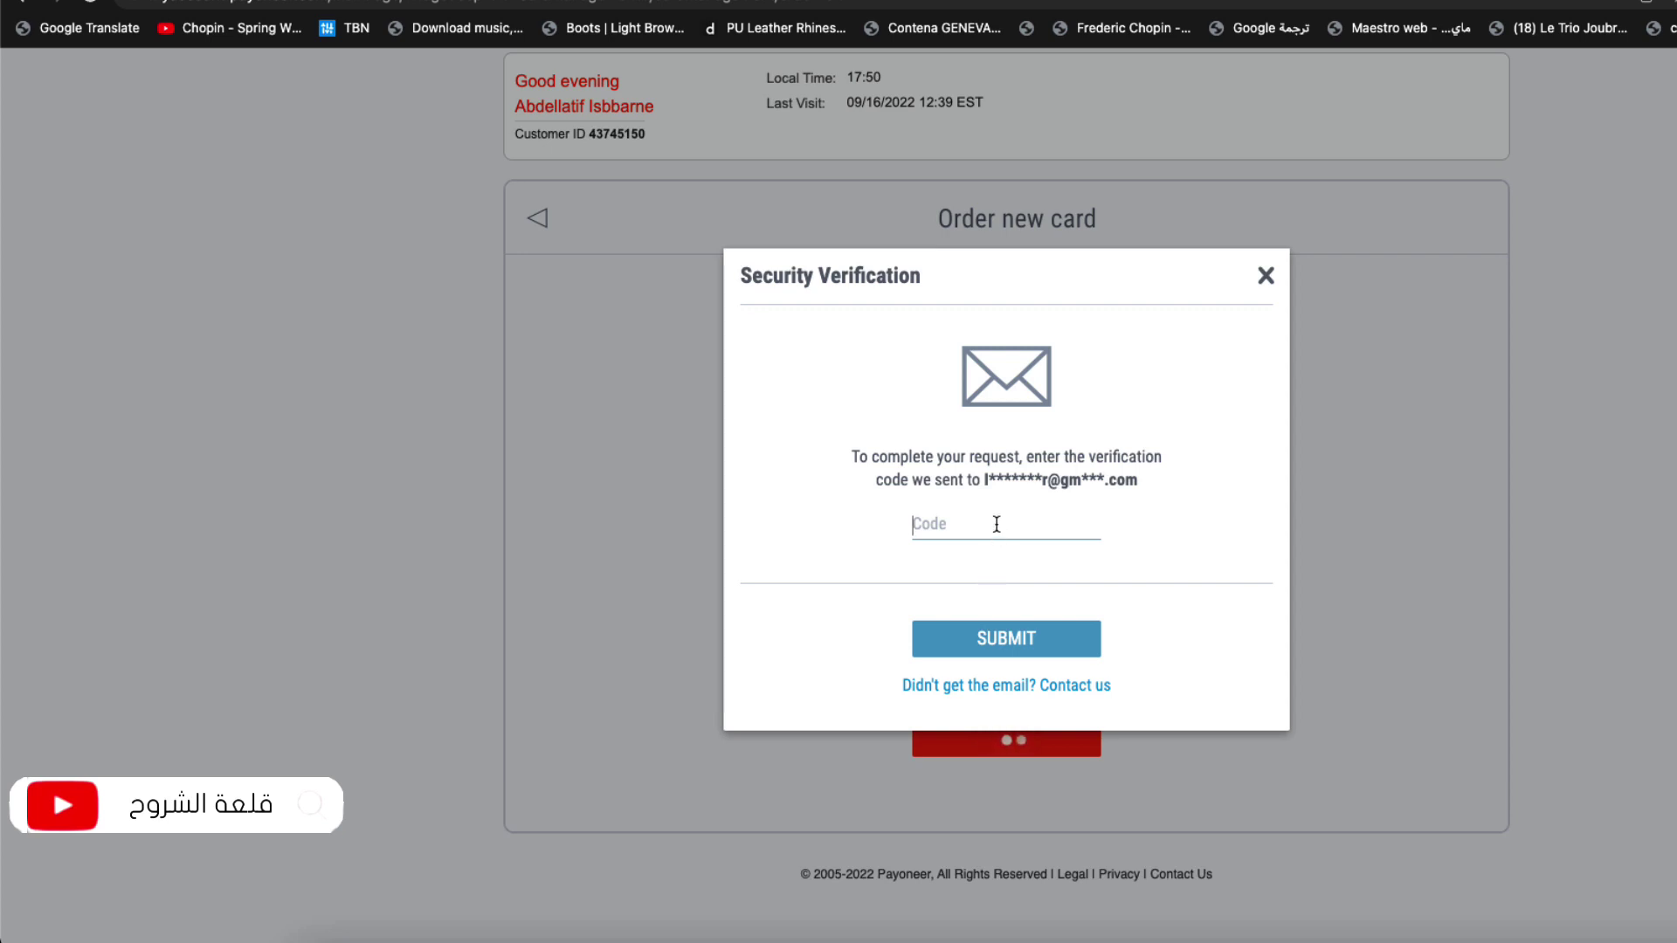
Enter the emailed verification code to confirm the EUR card order
key("Return")
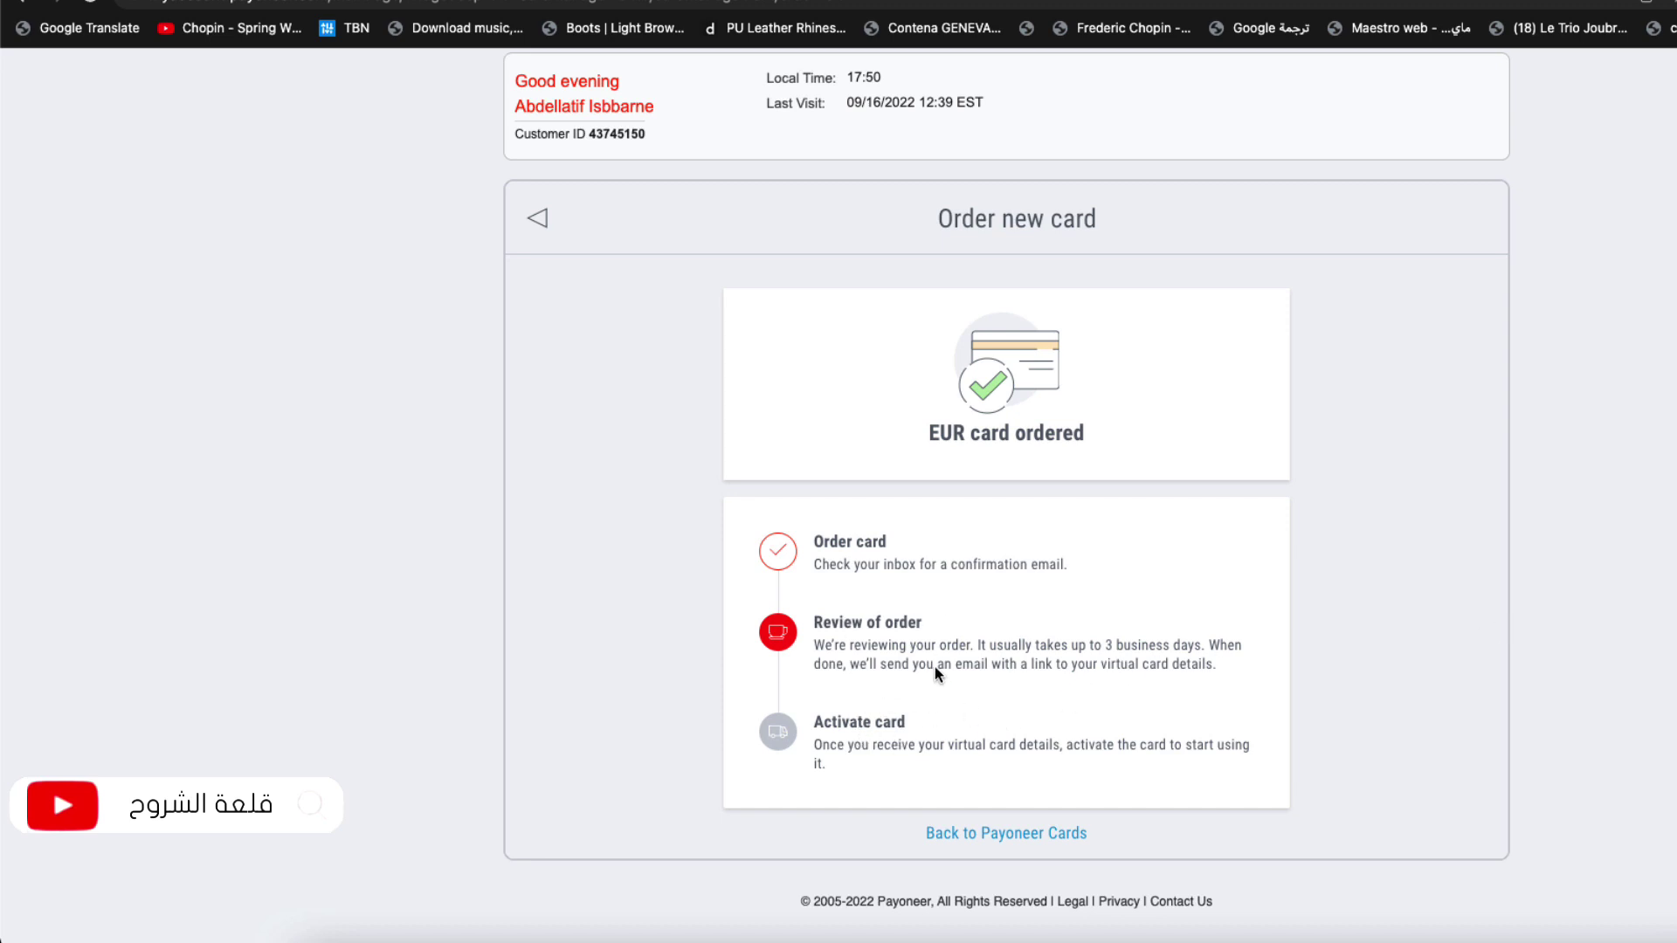
View the Cards list showing the pending EUR virtual and USD cards, then go Home
scroll(1067, 508, "up", 3)
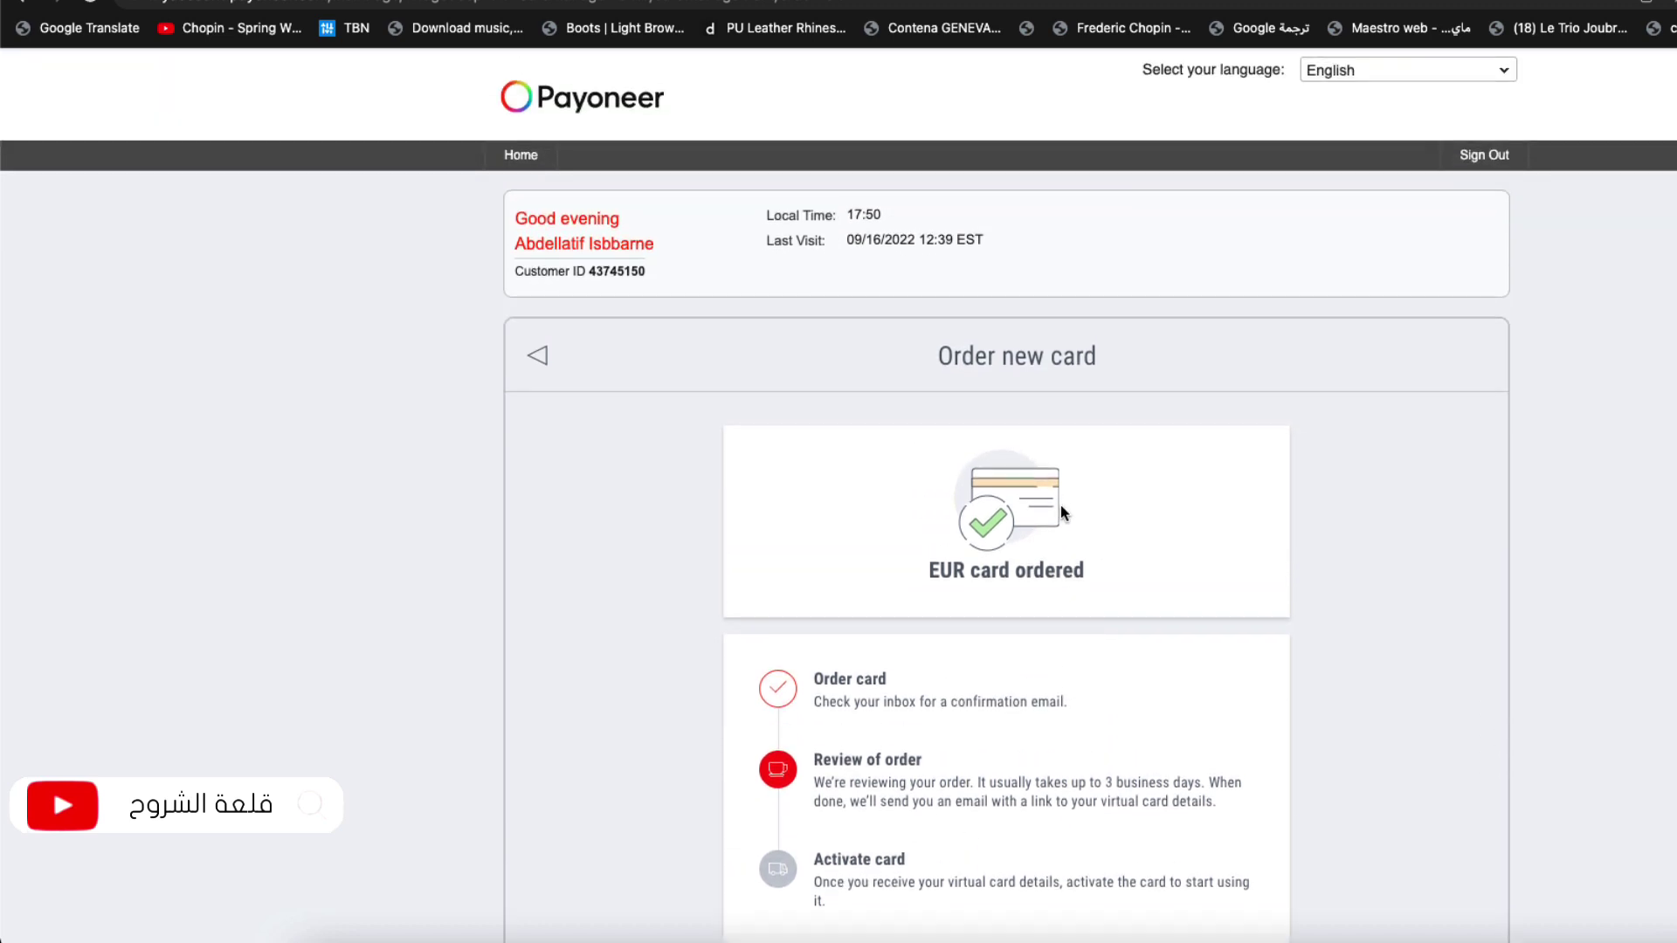
scroll(1062, 511, "down", 3)
scroll(940, 480, "up", 3)
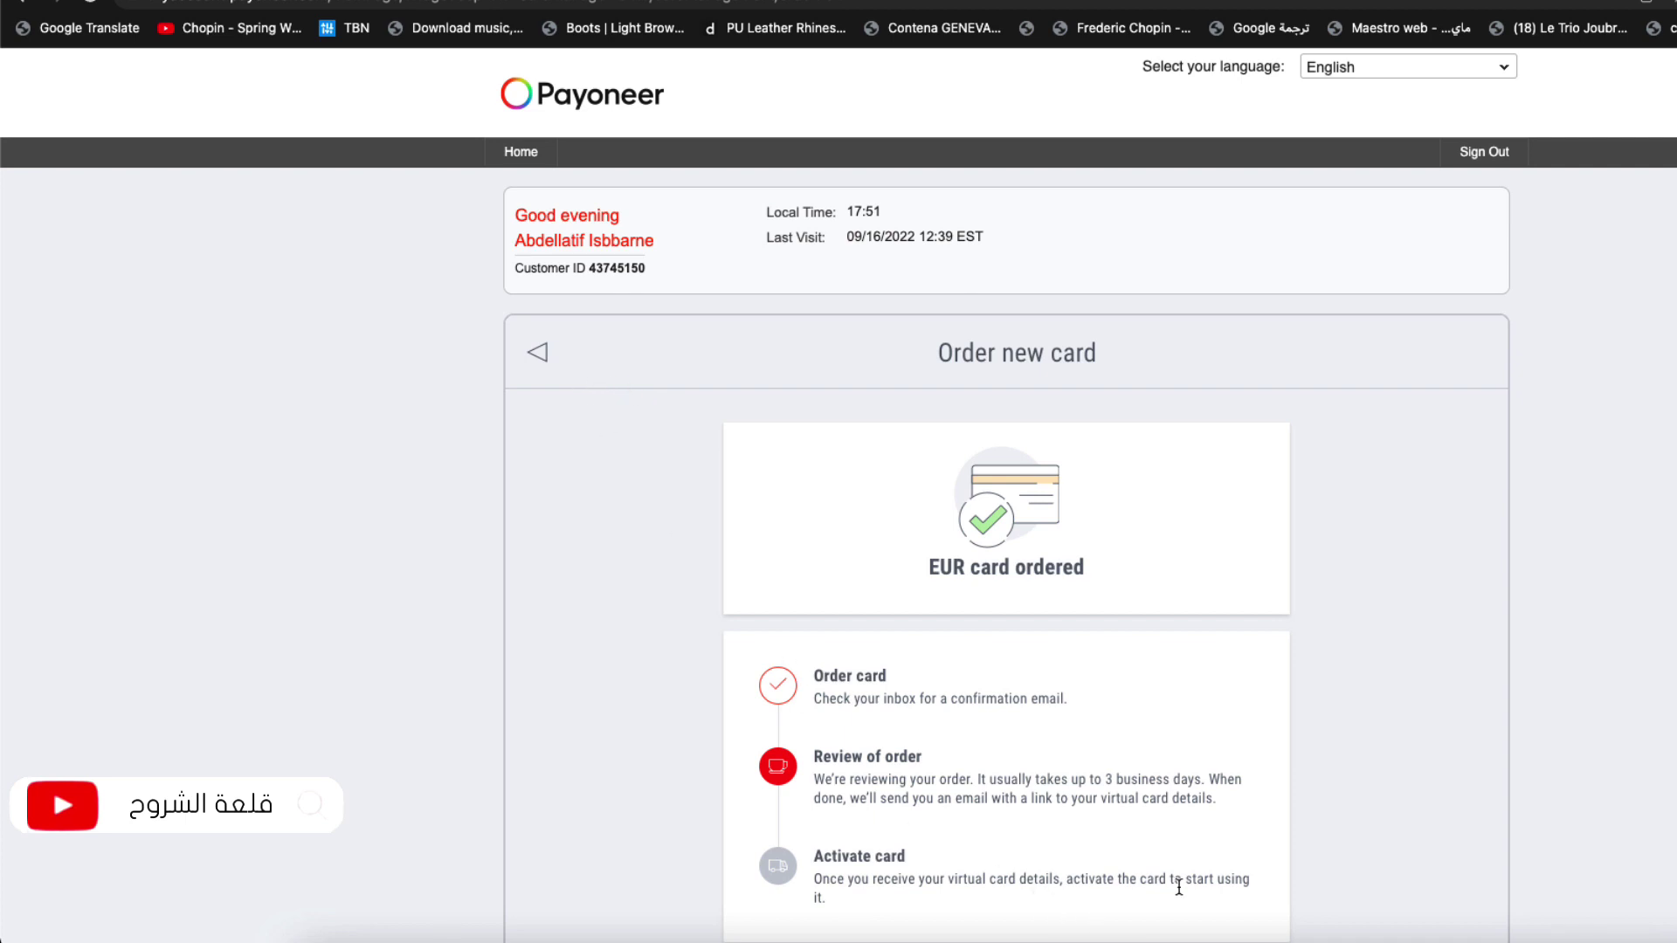
left_click(546, 358)
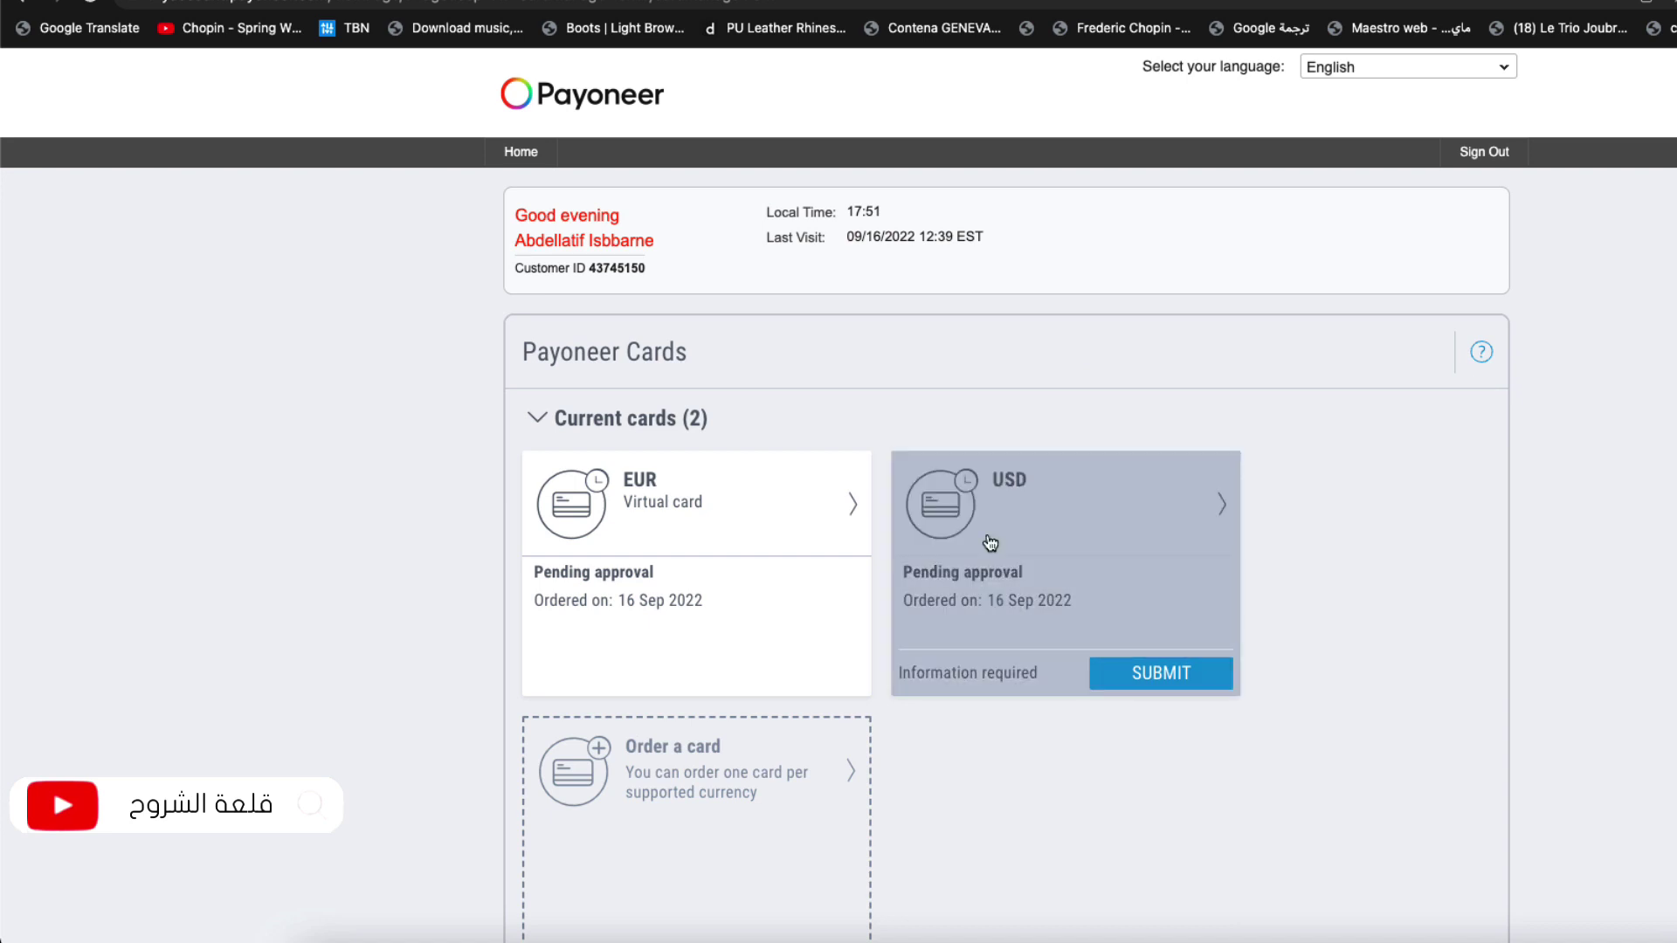
left_click(535, 165)
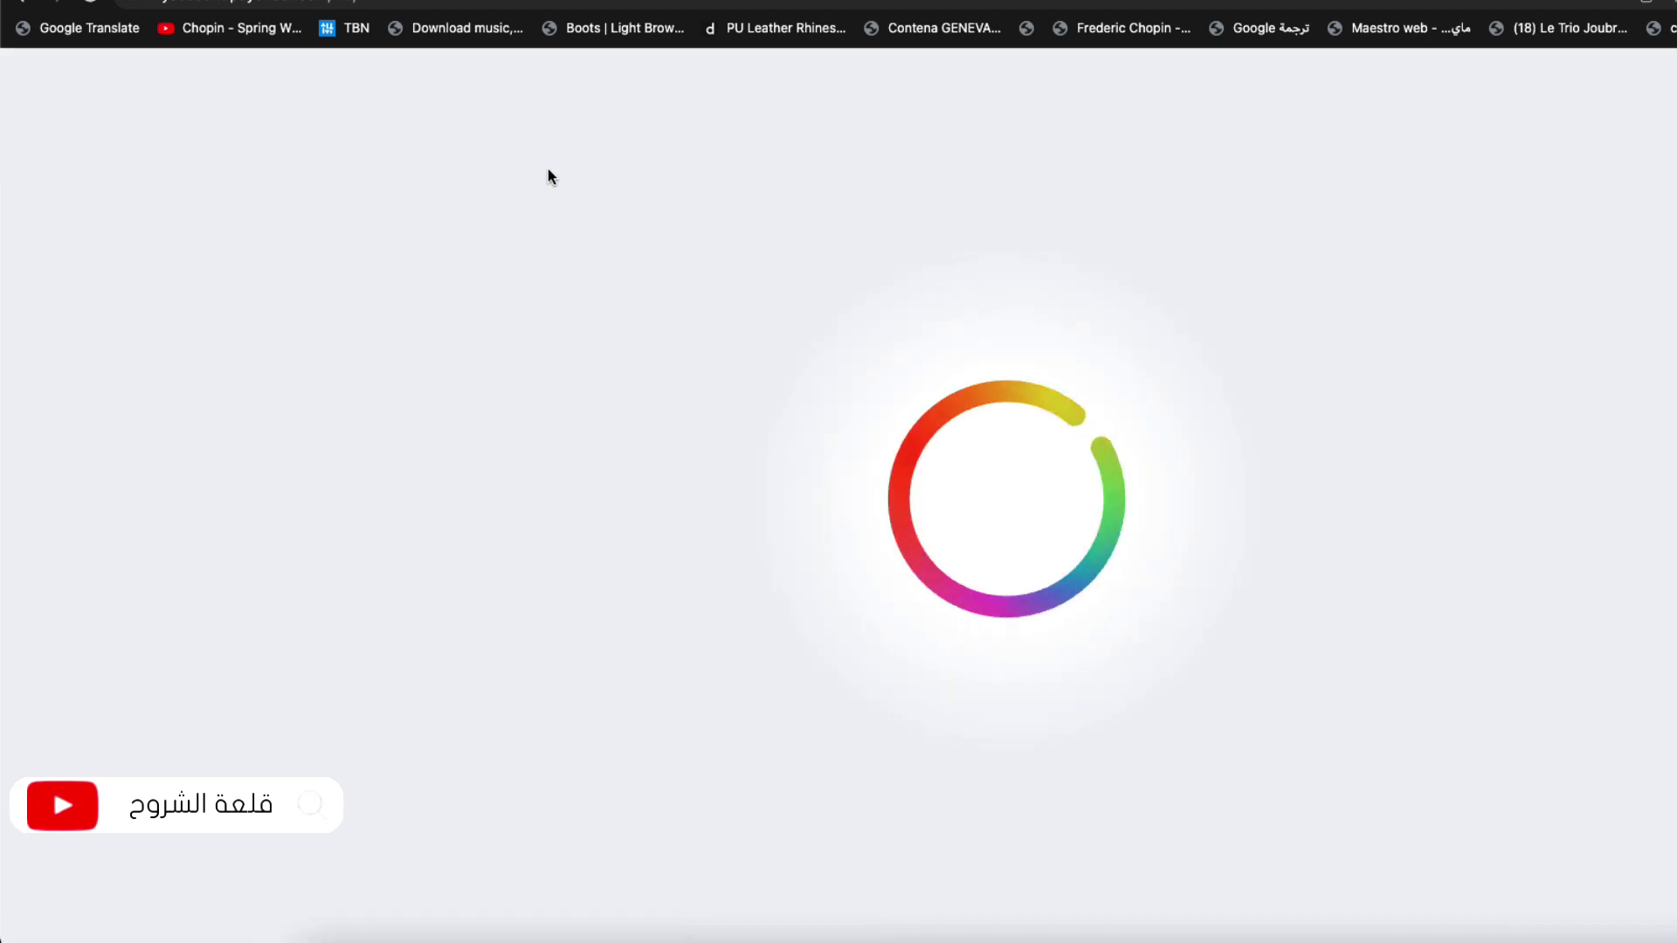